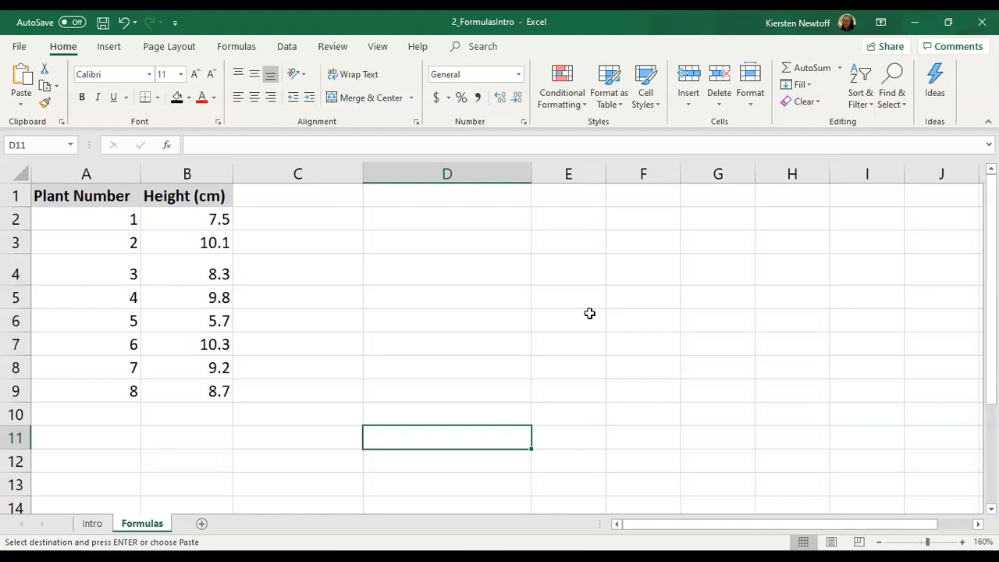
# Step: Enter 2+2 in cell D4 as plain text, without an equals sign
pyautogui.click(459, 272)
pyautogui.write('=')
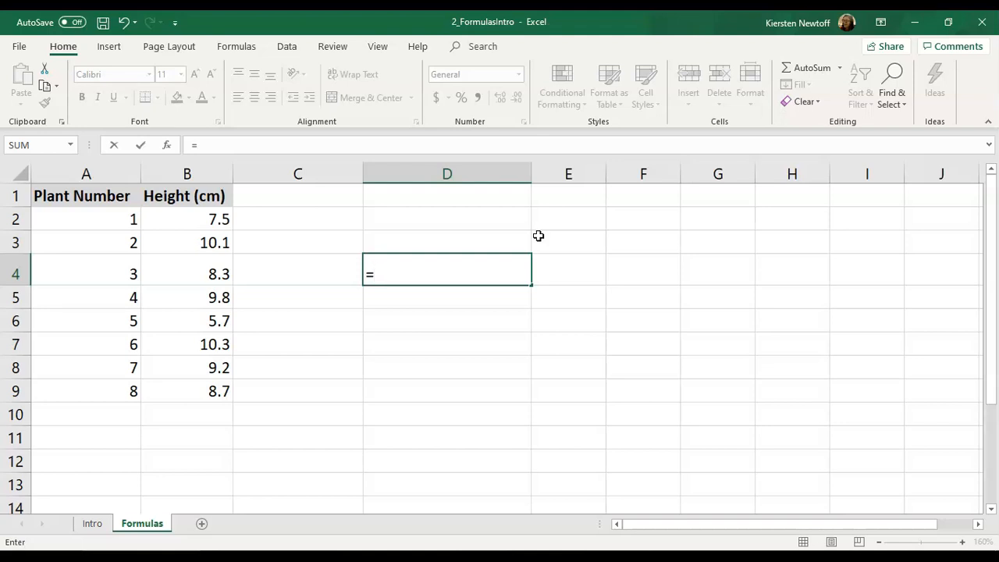
pyautogui.press('Escape')
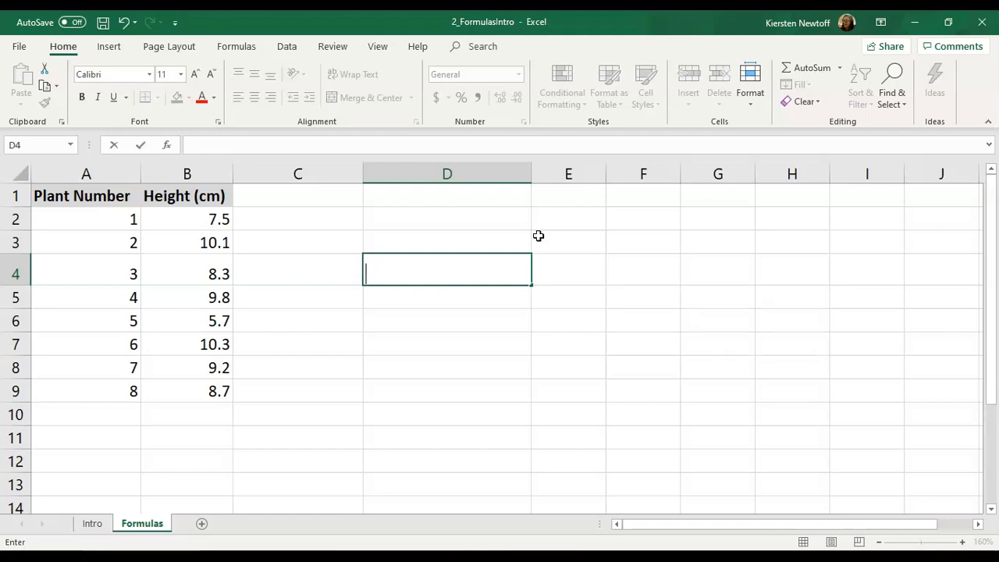
pyautogui.write('2+2')
pyautogui.press('Return')
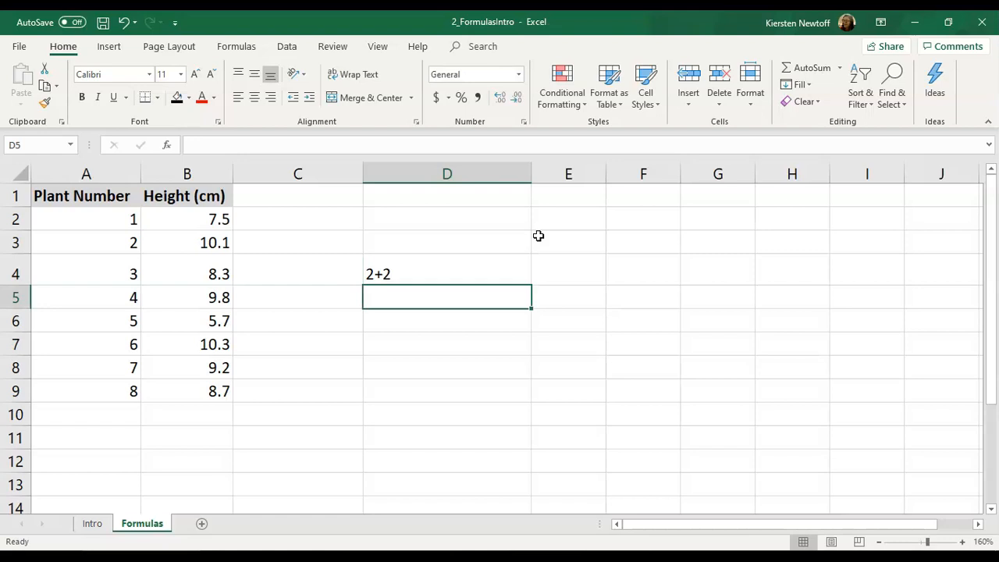
# Step: Enter 4-1 in cell D5 without an equals sign, and replace it with 4/1
pyautogui.write('4-1')
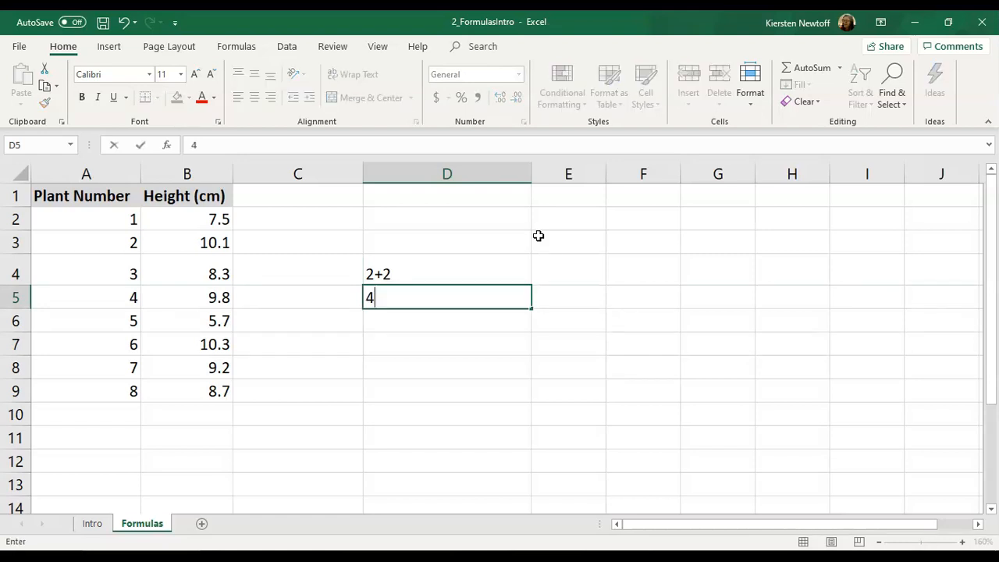
pyautogui.press('Return')
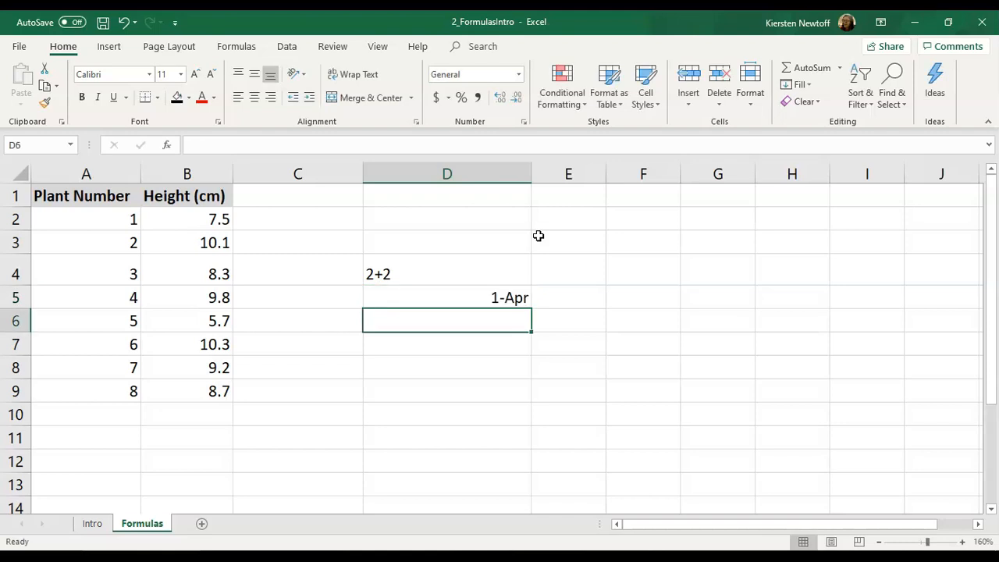
pyautogui.click(467, 300)
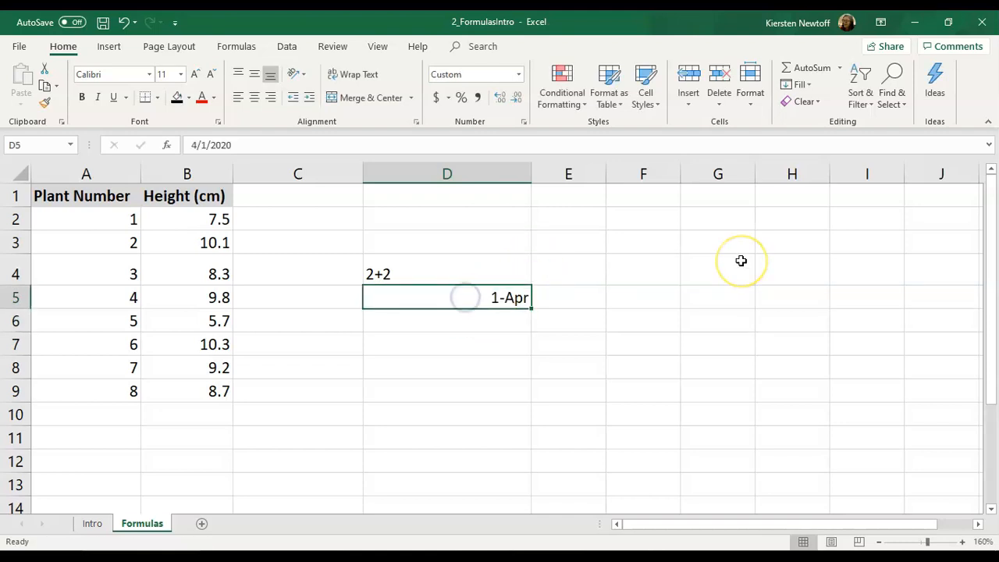
pyautogui.write('4/1')
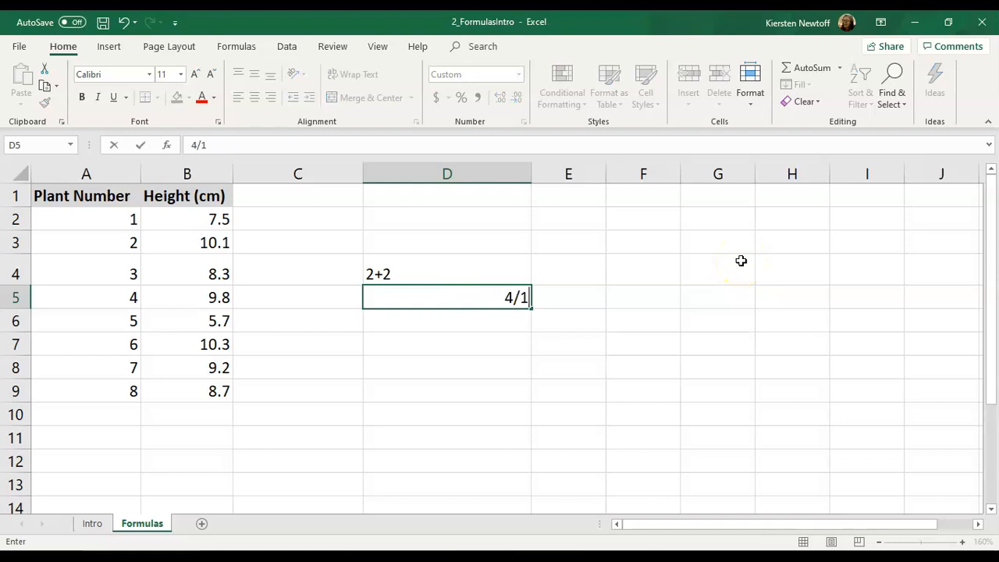
pyautogui.press('Return')
pyautogui.press('Up')
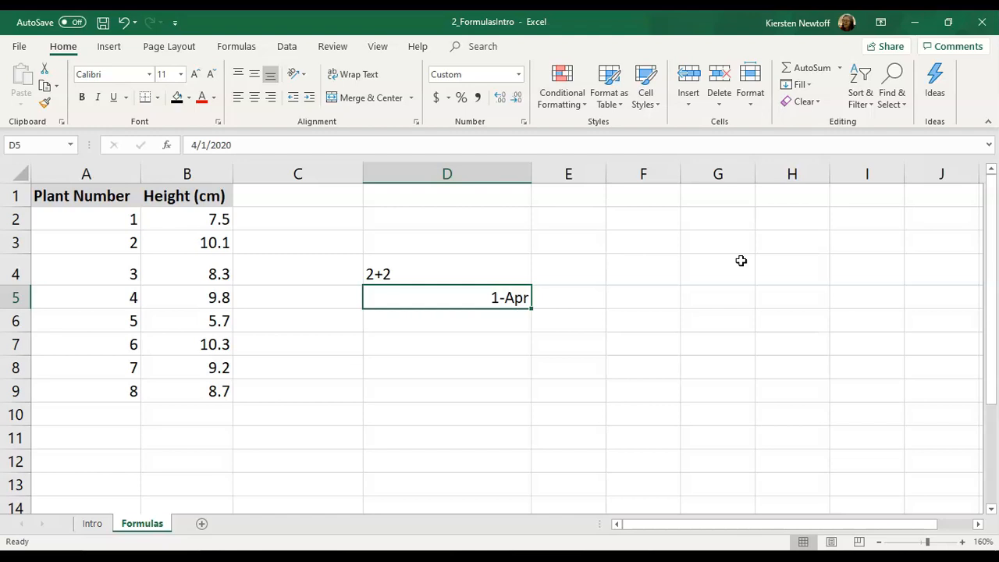
# Step: Replace the entry in cell D5 with 13/3, without an equals sign
pyautogui.write('13')
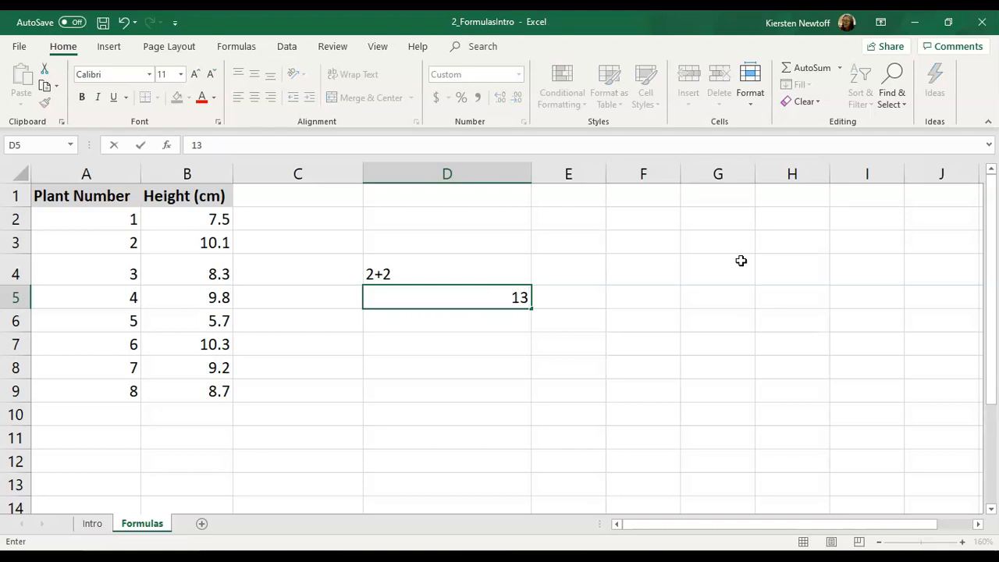
pyautogui.write('/3')
pyautogui.press('Return')
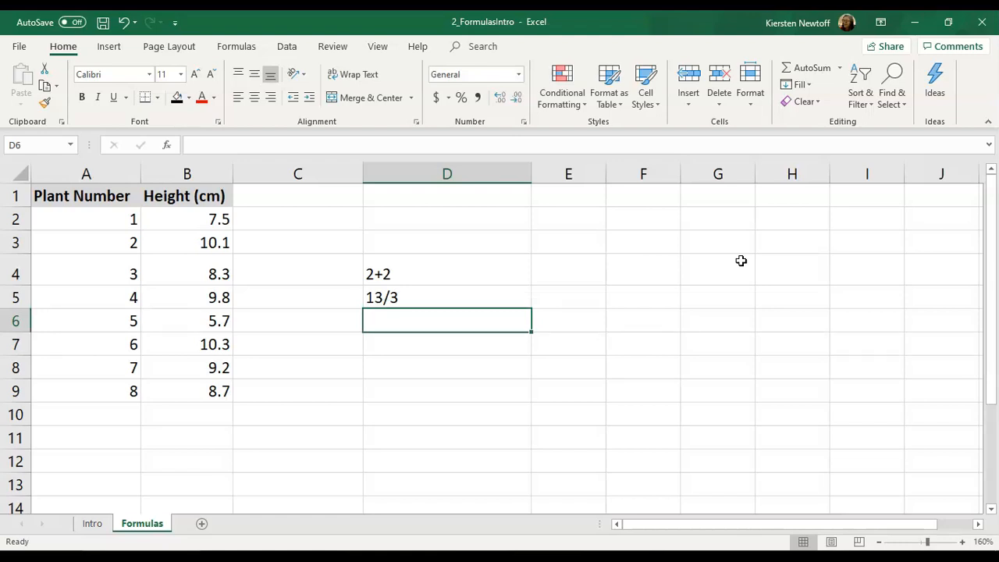
# Step: Enter the formula =2+2 in cell E4, beside the plain-text version
pyautogui.click(568, 271)
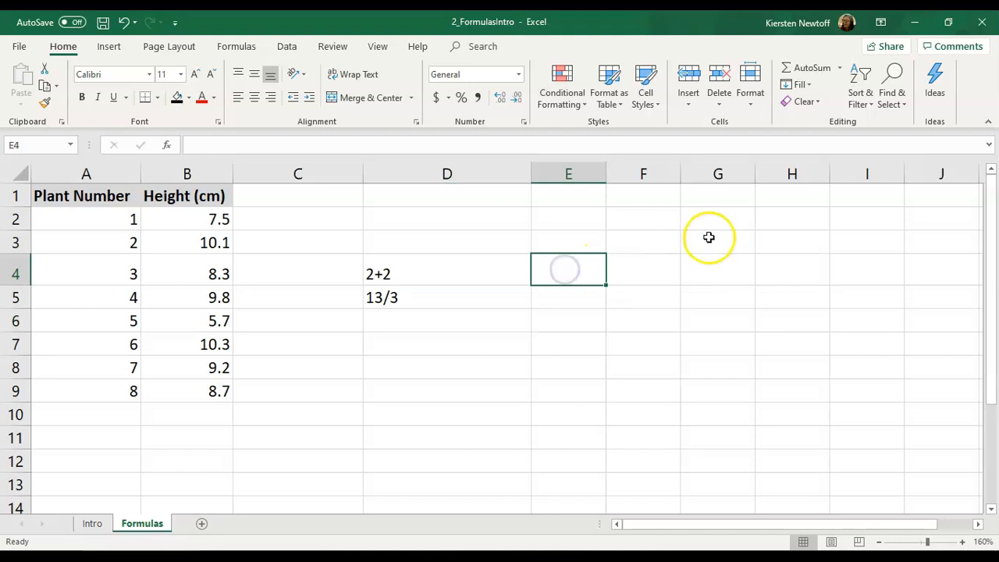
pyautogui.write('=')
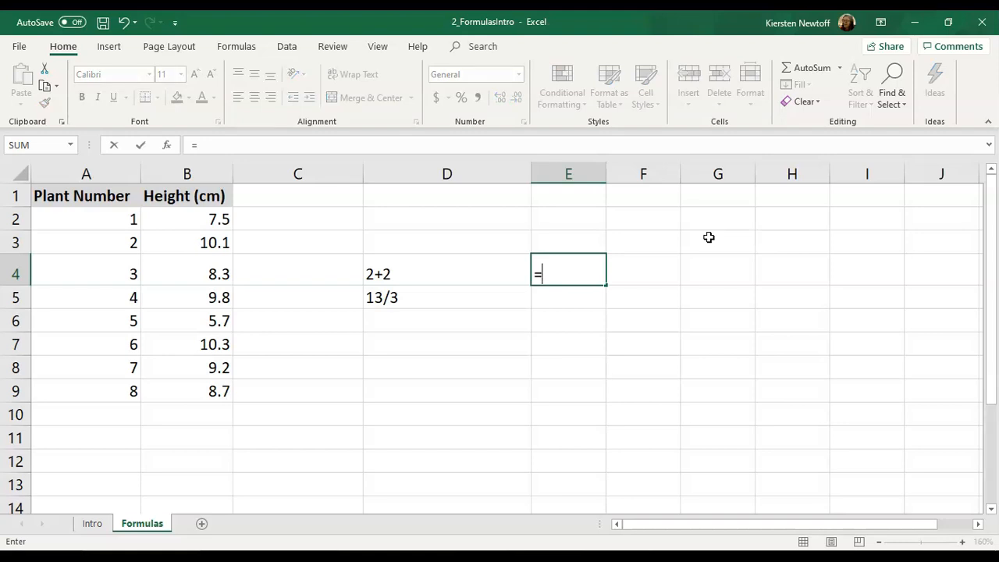
pyautogui.write('2+2')
pyautogui.press('Return')
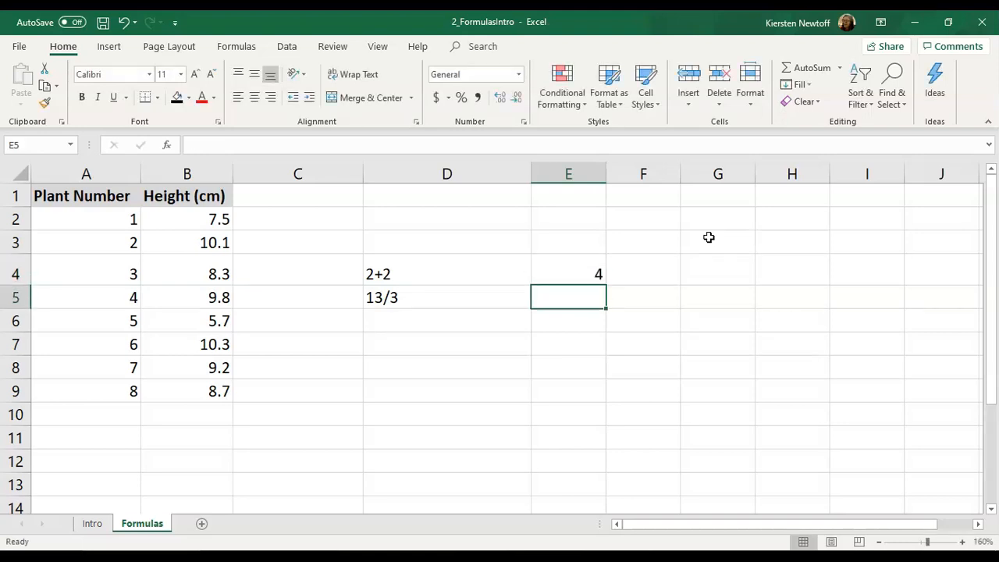
# Step: Change the formula in cell E4 to =2+3 and reselect the cell
pyautogui.click(598, 275)
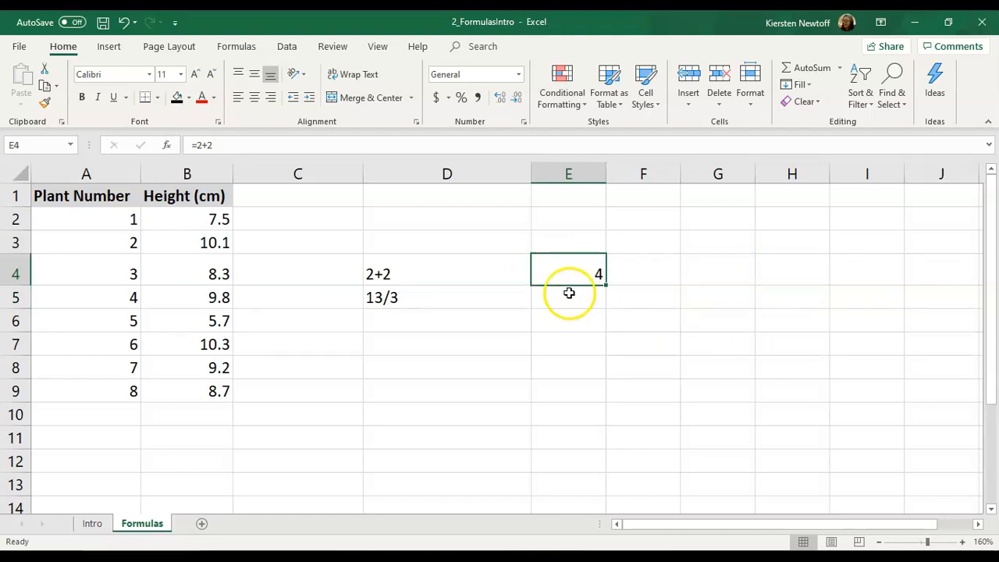
pyautogui.click(220, 146)
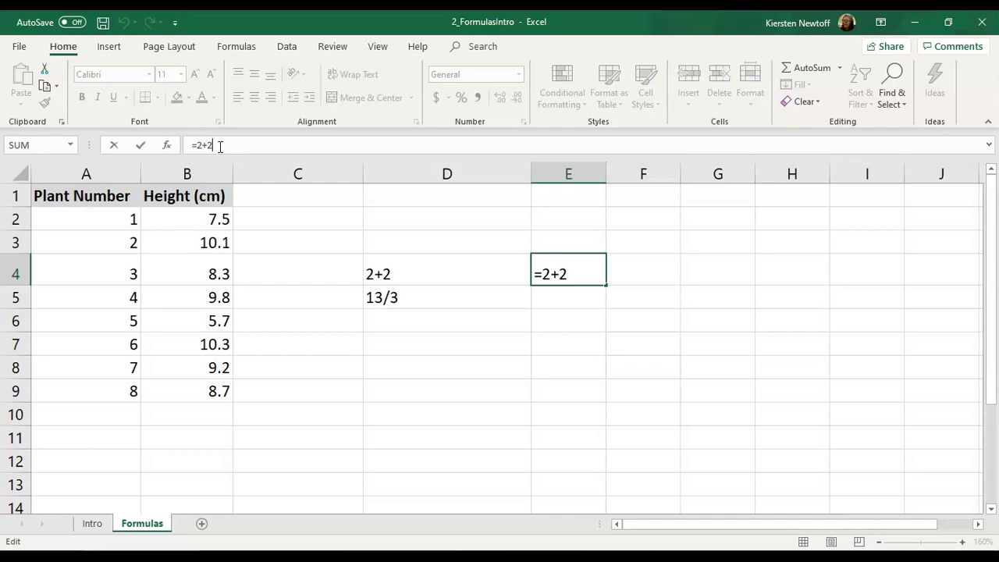
pyautogui.press('BackSpace')
pyautogui.write('3')
pyautogui.press('Return')
pyautogui.click(573, 263)
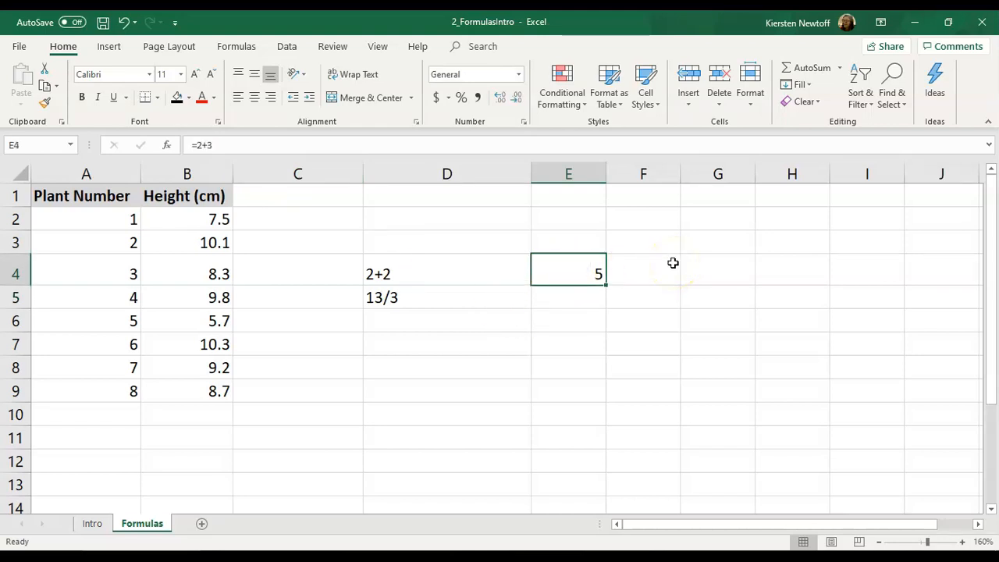
# Step: Open the formula in cell E4 for editing and close it without making changes
pyautogui.click(217, 145)
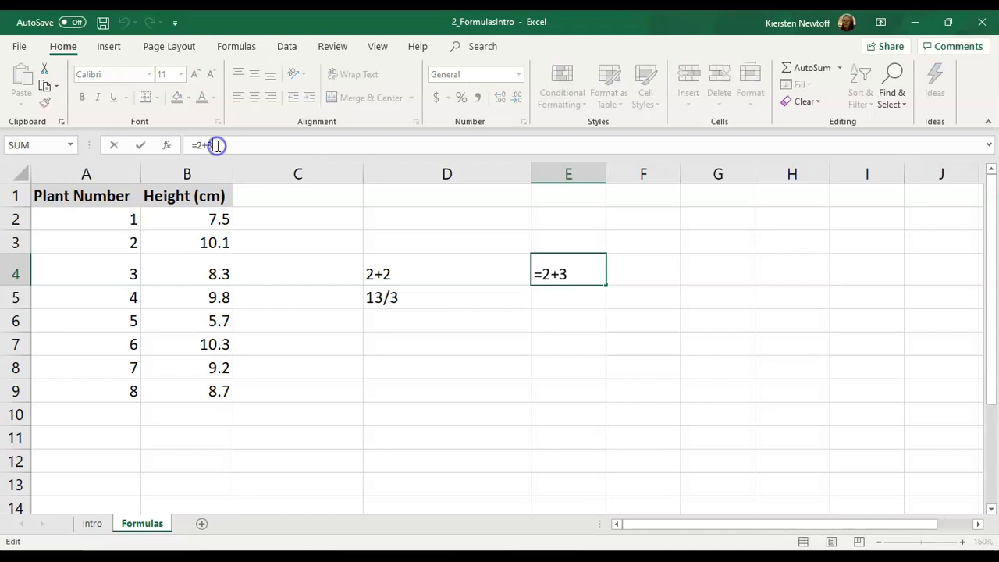
pyautogui.click(202, 145)
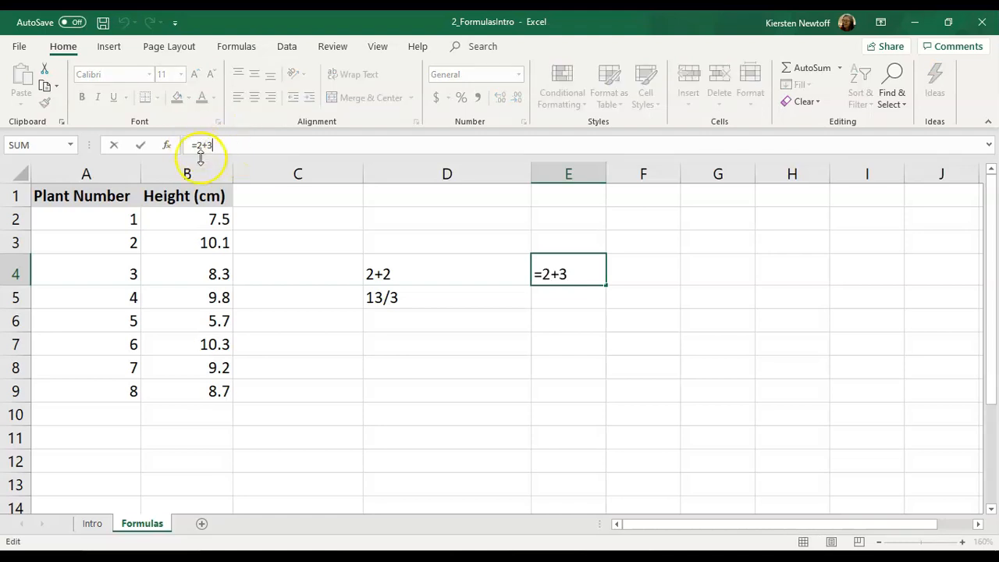
pyautogui.click(210, 145)
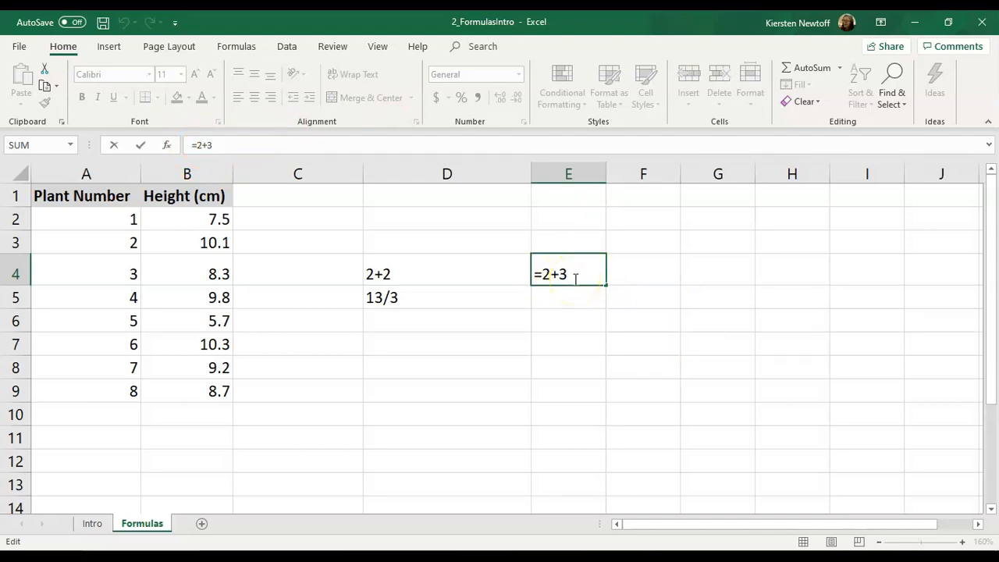
pyautogui.press('Return')
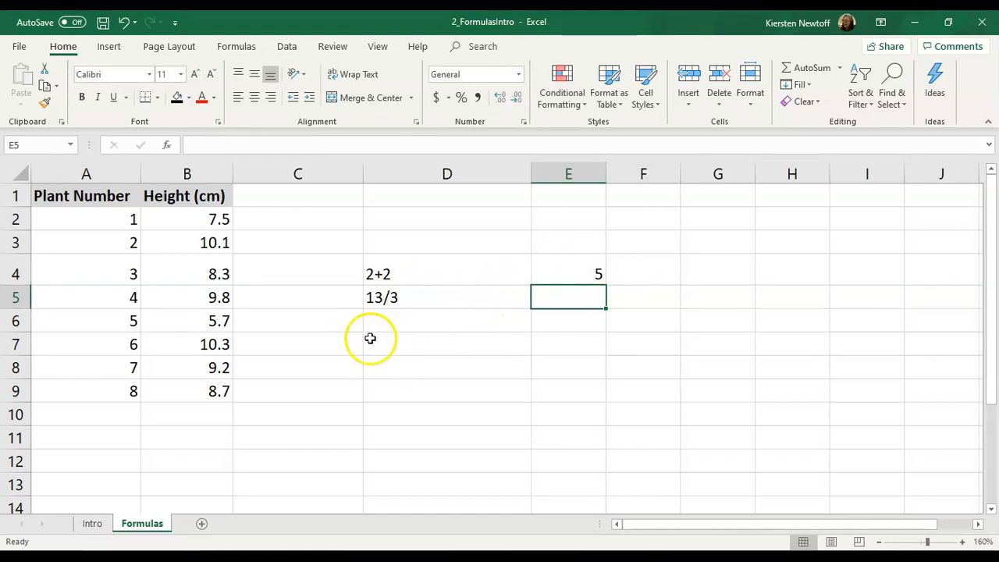
# Step: Enter the formula =13/3 in cell E5, beside the plain-text version
pyautogui.write('=1')
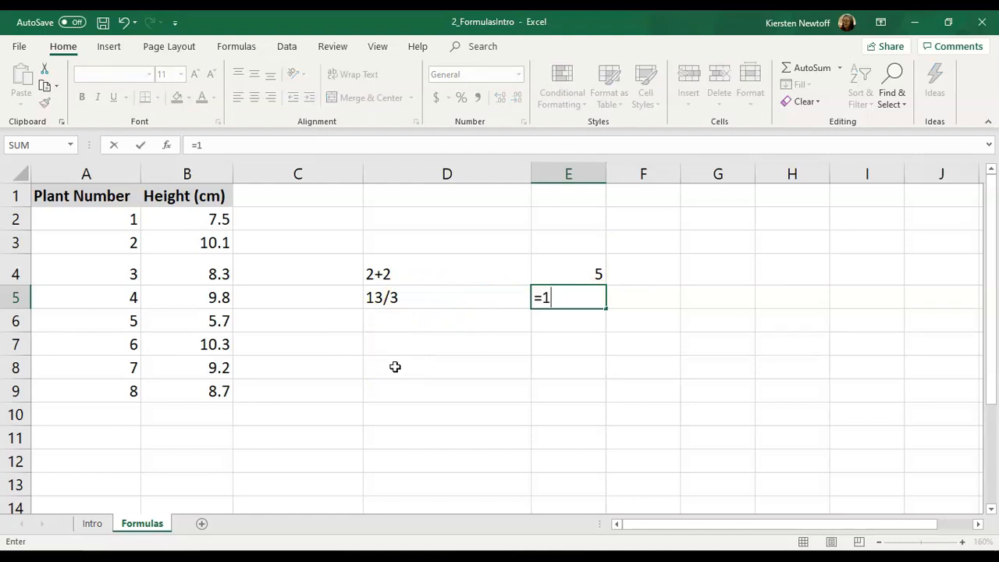
pyautogui.write('3/3')
pyautogui.press('Return')
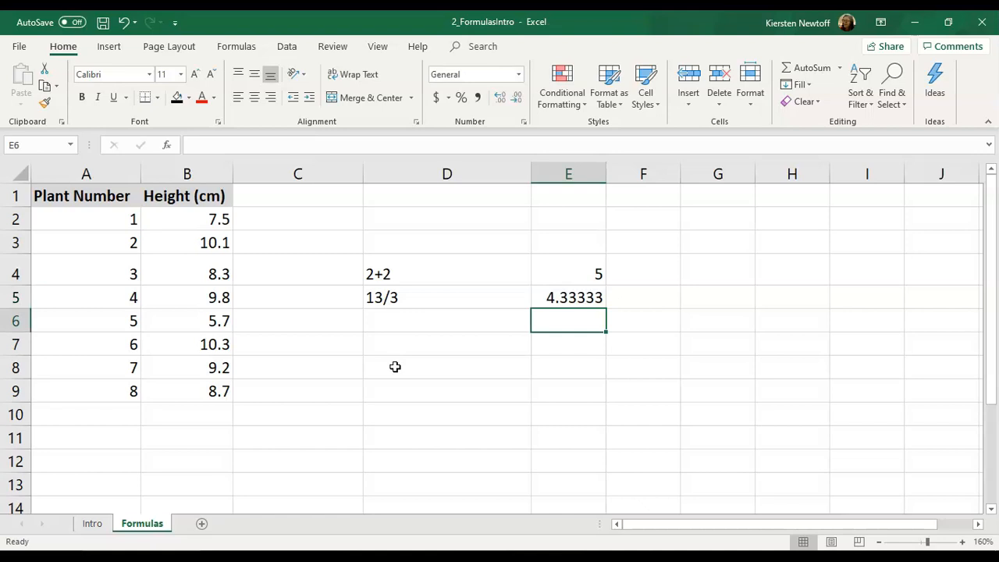
# Step: Clear the practice entries from the range D2:F6
pyautogui.moveTo(402, 220); pyautogui.dragTo(630, 328)
pyautogui.press('Delete')
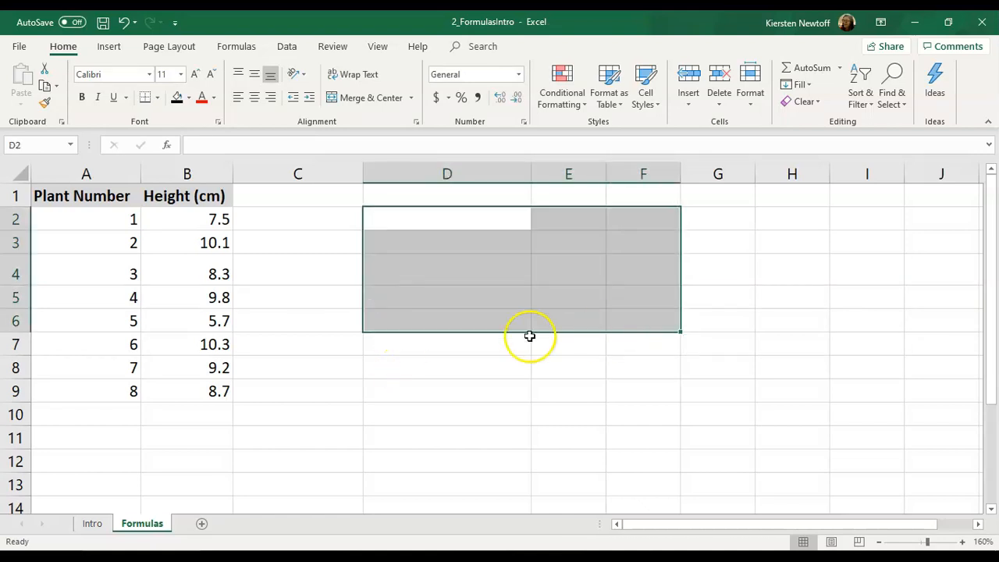
pyautogui.click(339, 382)
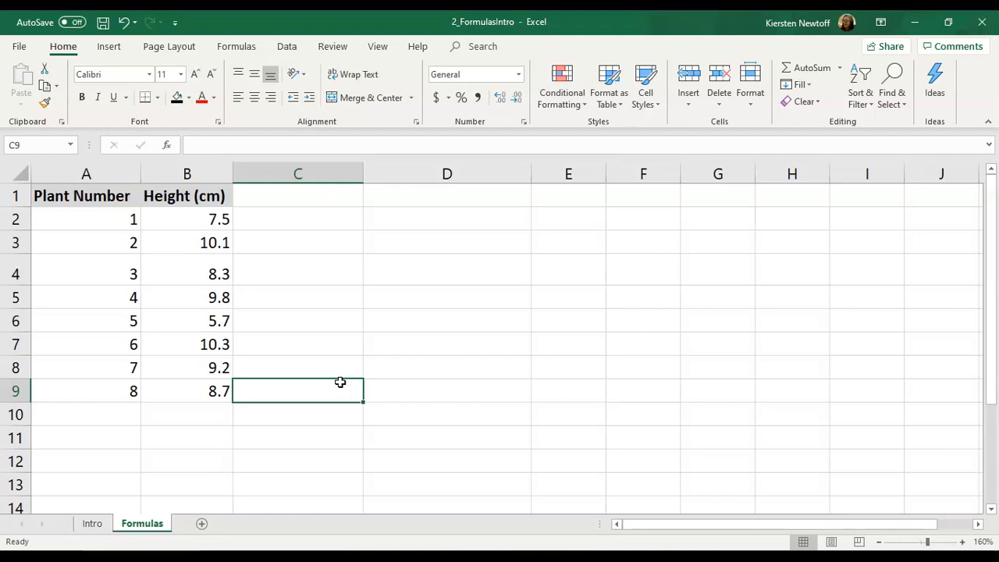
# Step: Enter the label SUM in cell D4
pyautogui.click(448, 279)
pyautogui.write('SUM')
pyautogui.press('Tab')
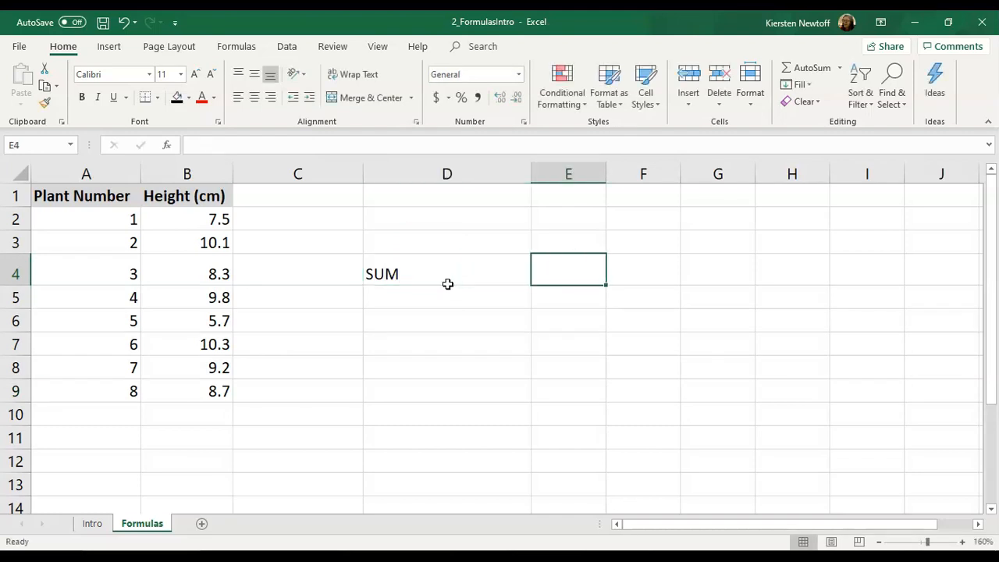
# Step: Add the eight plant heights in cell E4 with the formula =7.5+10.1+8.3+9.8+5.7+10.3+9.2+8.7
pyautogui.write('=')
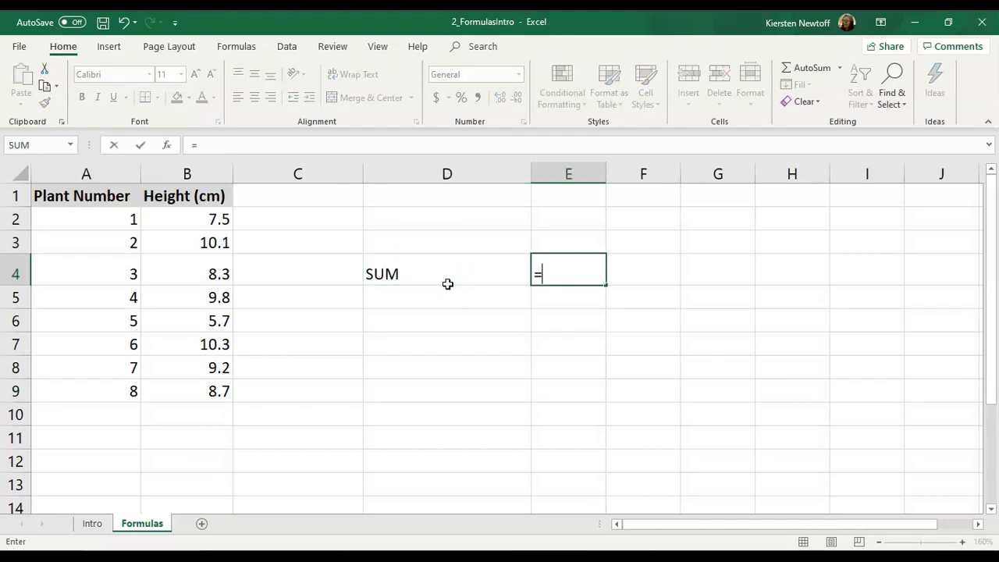
pyautogui.write('7.5+10.')
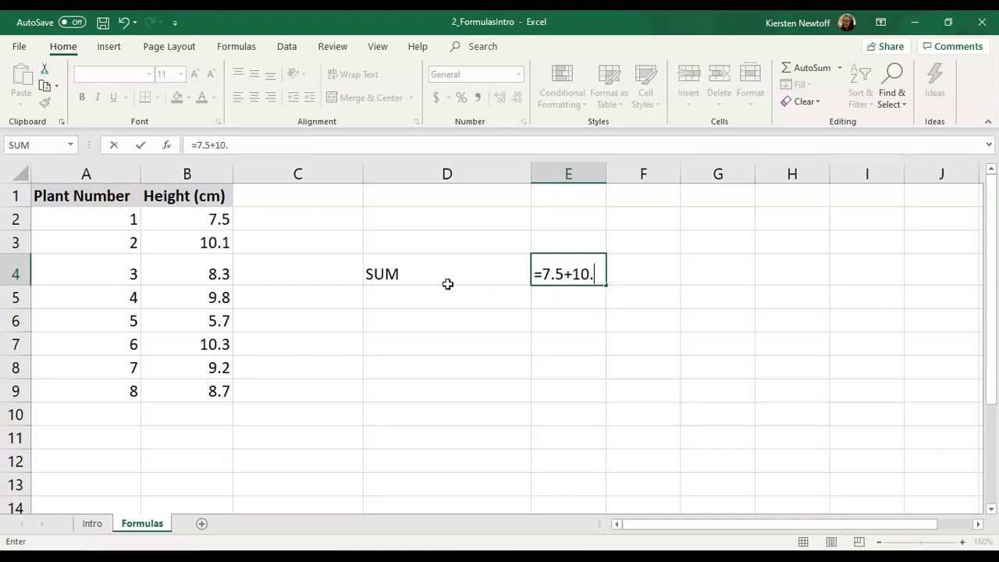
pyautogui.write('1+8.3+9.8+')
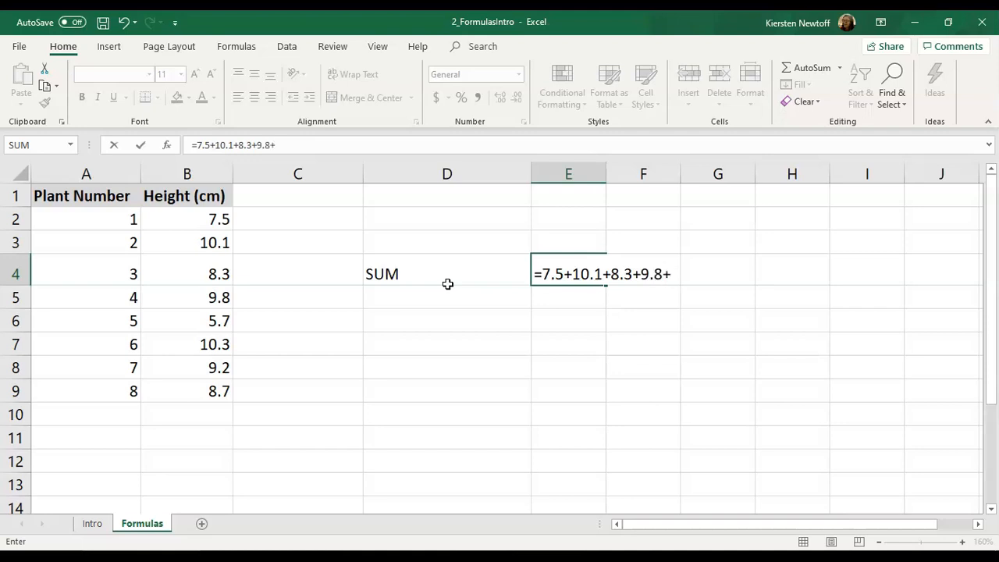
pyautogui.write('5.7+10.3+9')
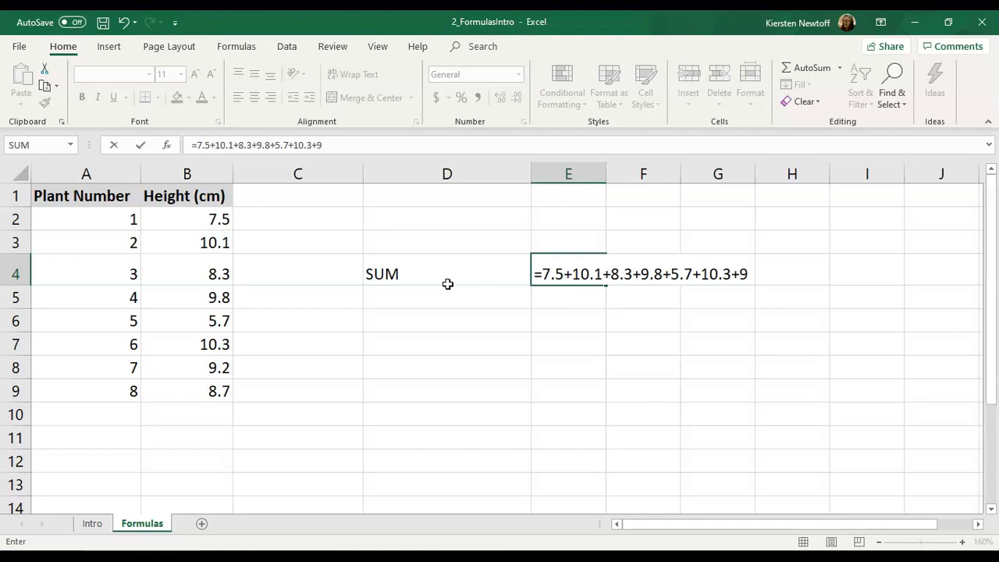
pyautogui.write('.2+8.7')
pyautogui.click(448, 288)
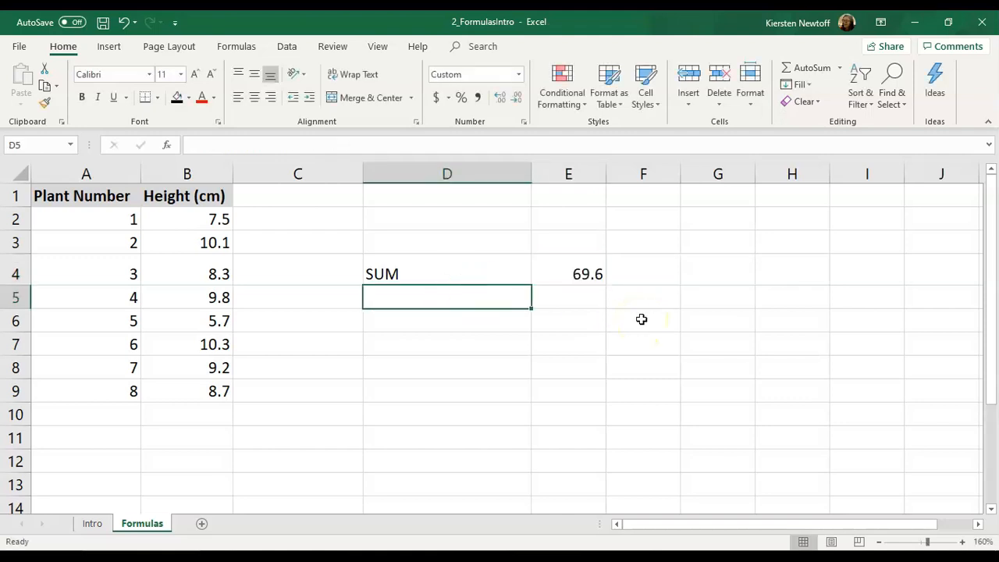
pyautogui.click(575, 267)
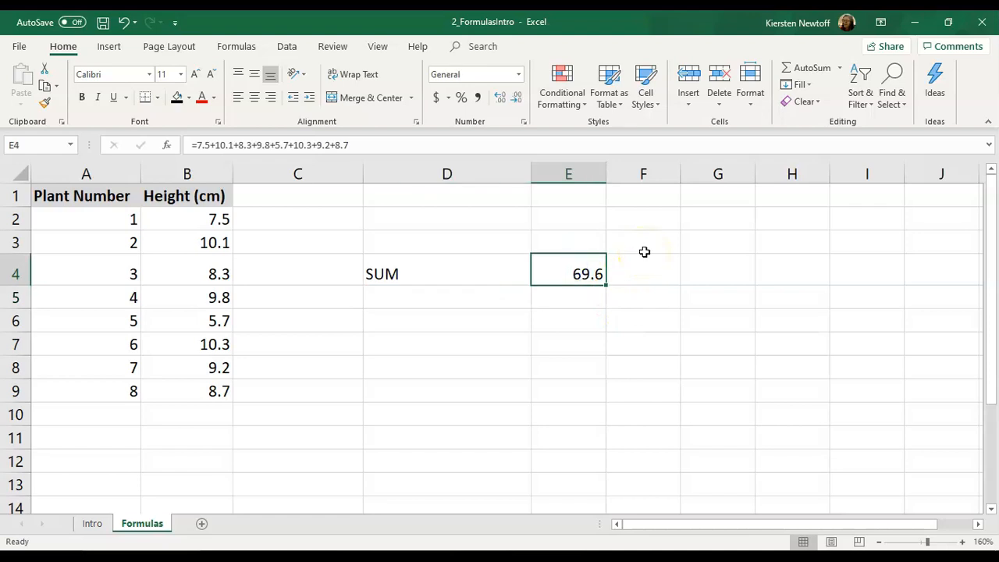
# Step: Enter the label SUM in cell D5, below the existing SUM label
pyautogui.click(519, 299)
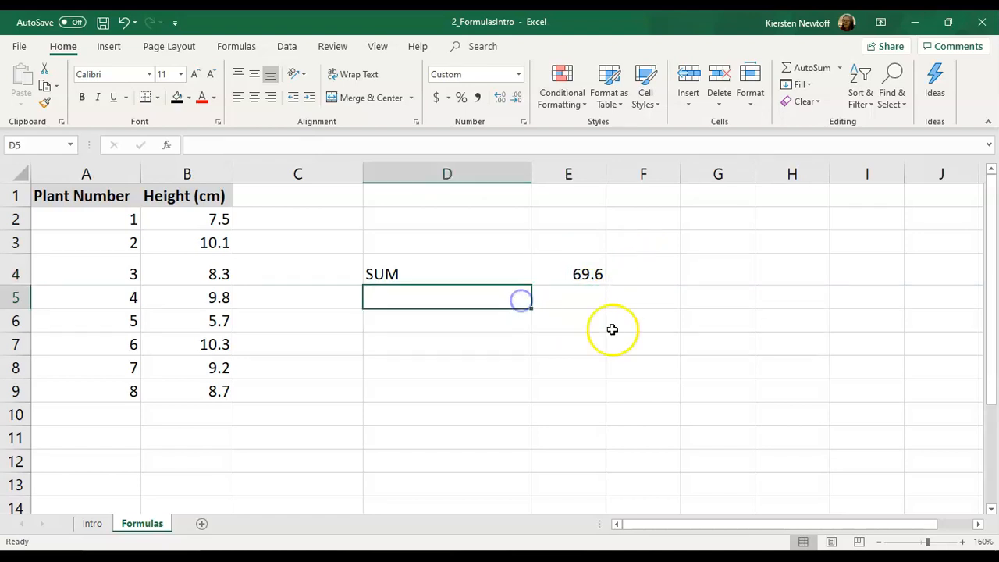
pyautogui.write('S')
pyautogui.press('Tab')
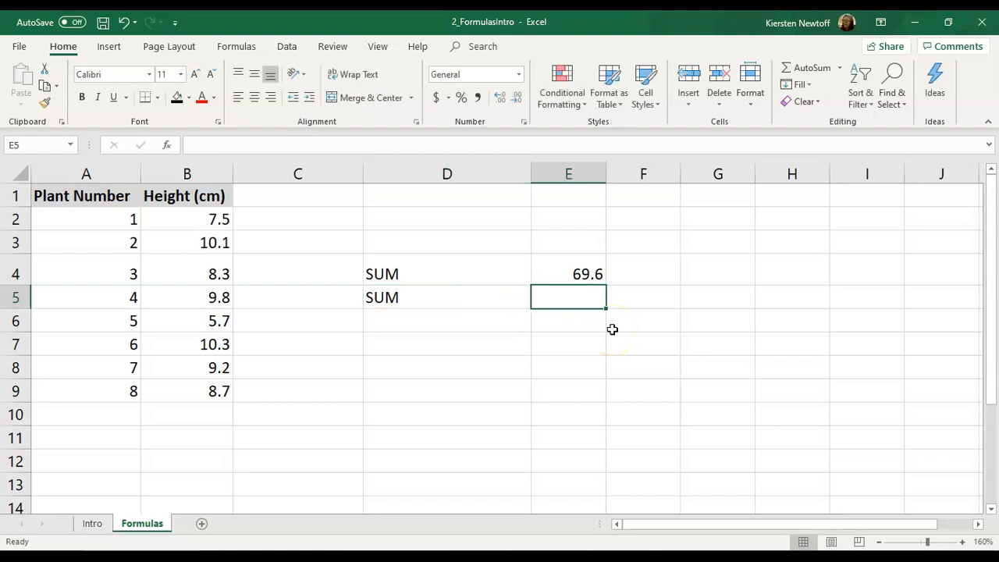
# Step: Add the eight plant heights in cell E5 by cell reference with the formula =B2+B3+B4+B5+B6+B7+B8+B9
pyautogui.write('=')
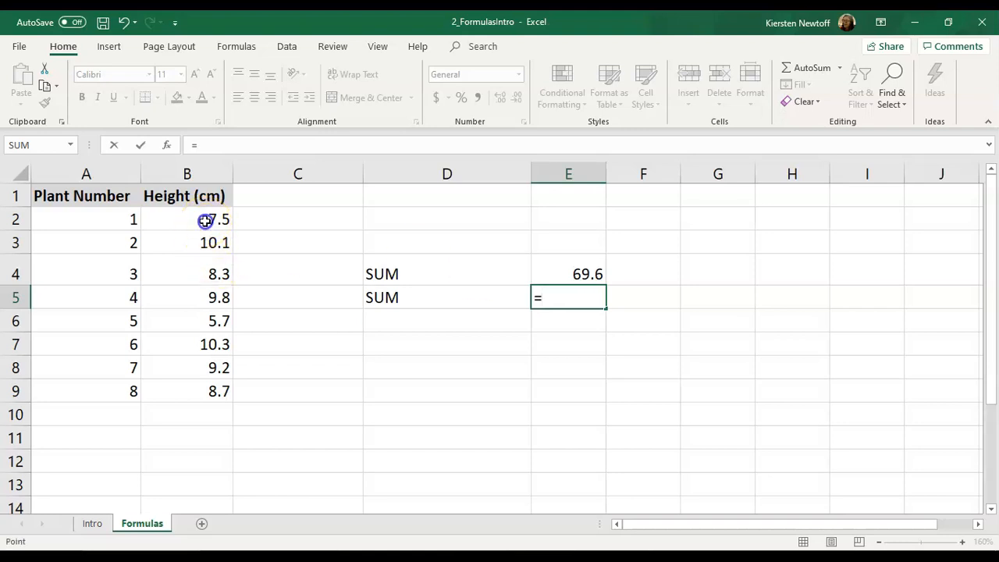
pyautogui.click(206, 220)
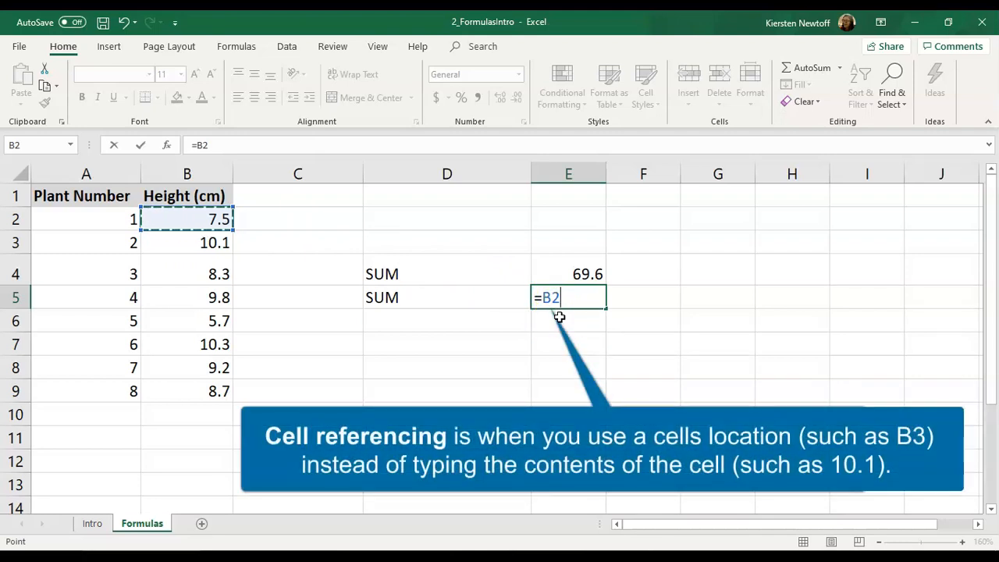
pyautogui.write('+')
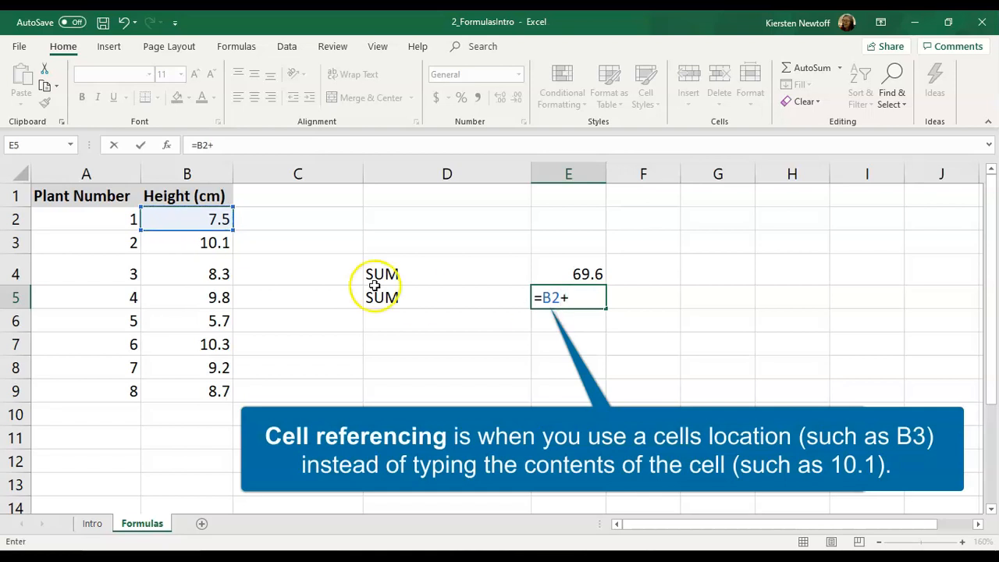
pyautogui.click(213, 243)
pyautogui.write('+')
pyautogui.click(211, 269)
pyautogui.write('+')
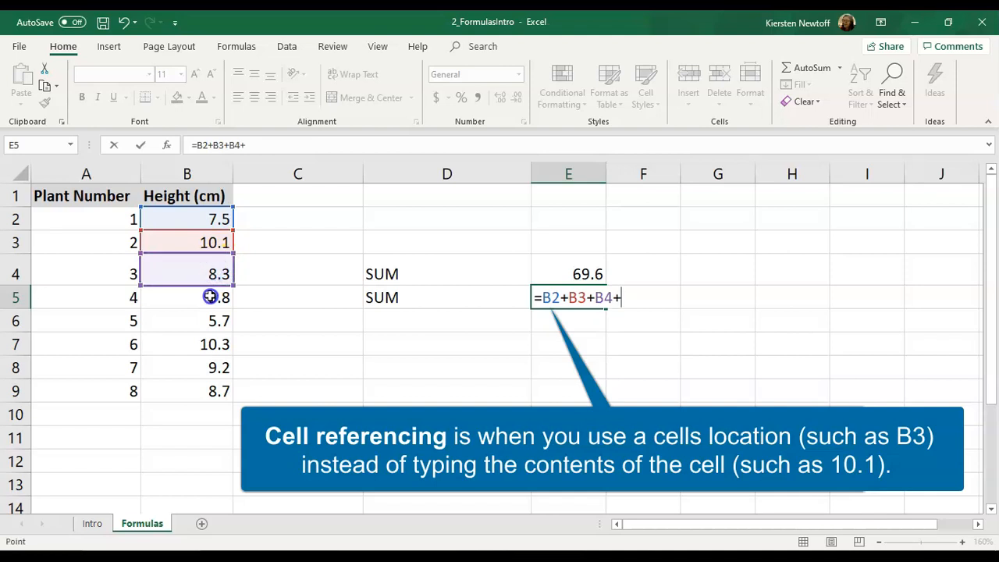
pyautogui.click(201, 296)
pyautogui.write('+')
pyautogui.click(203, 320)
pyautogui.write('+')
pyautogui.click(197, 344)
pyautogui.write('+')
pyautogui.click(195, 369)
pyautogui.write('+')
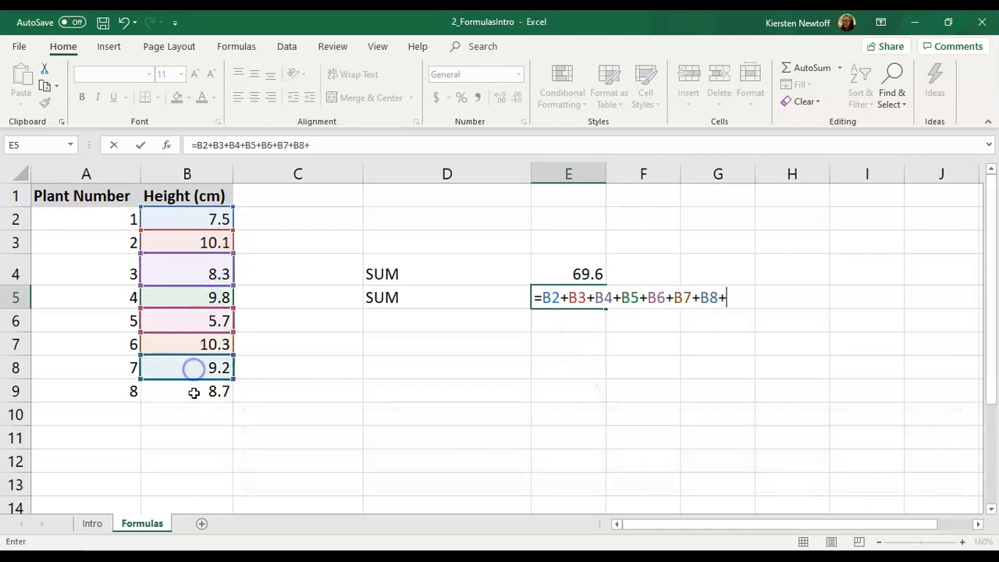
pyautogui.click(194, 390)
pyautogui.write('+')
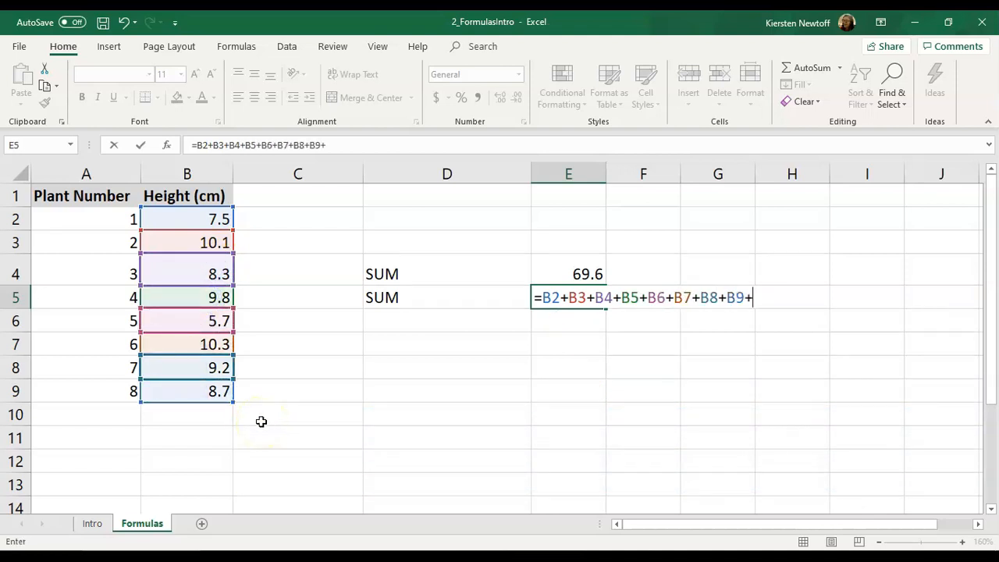
pyautogui.press('BackSpace')
pyautogui.press('Return')
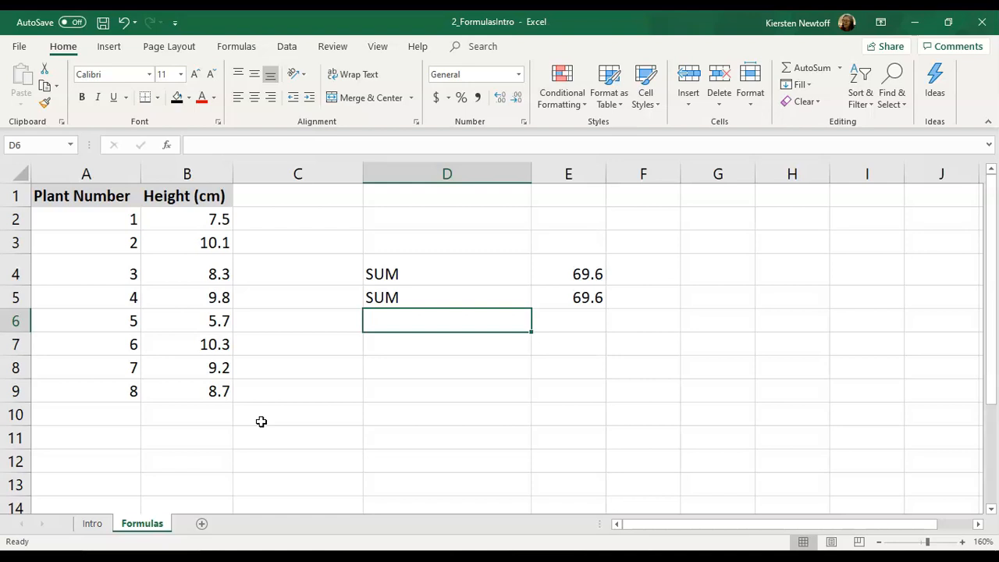
# Step: Examine the cell-reference formula in E5 and the height cells it refers to, leaving it as it is
pyautogui.click(579, 298)
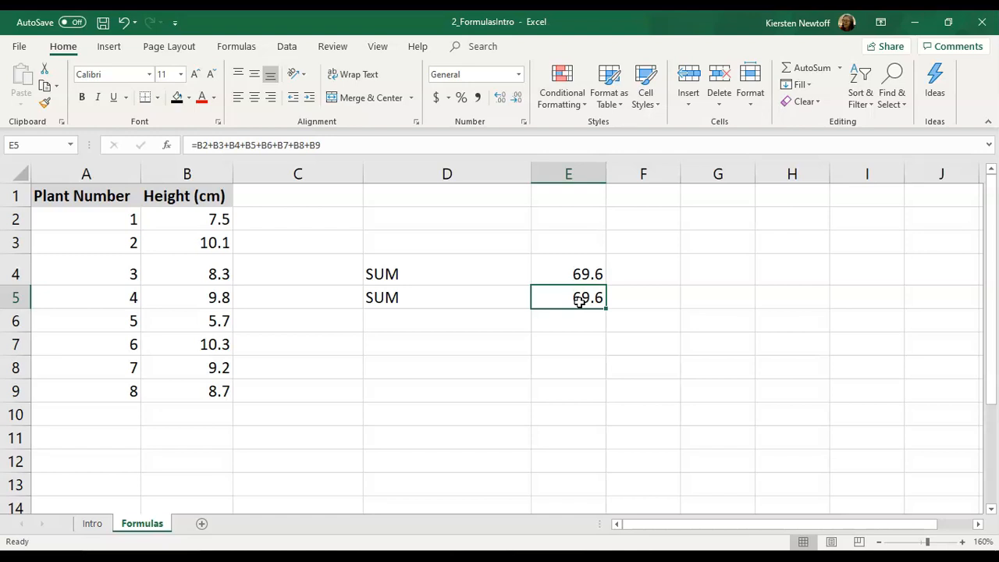
pyautogui.click(349, 145)
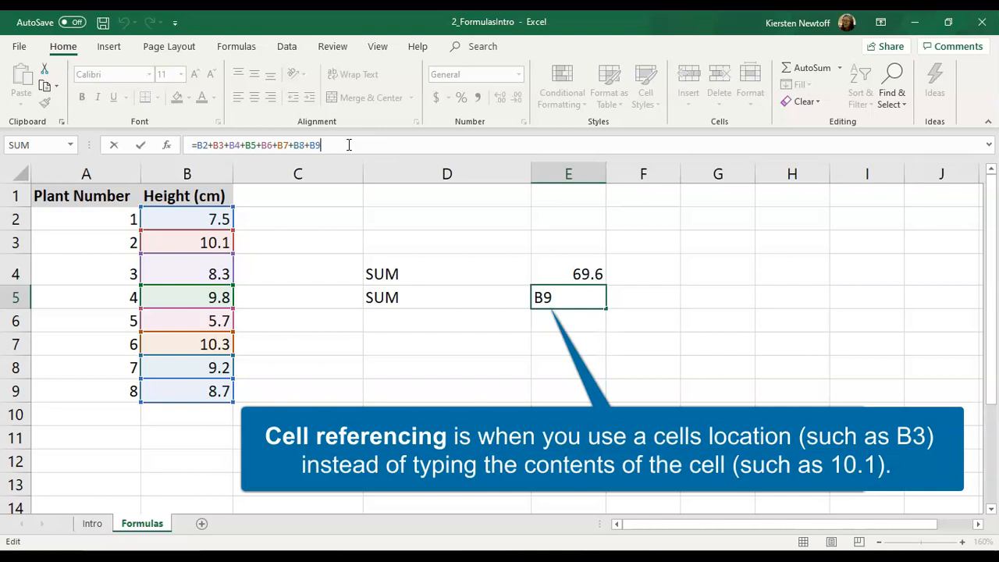
pyautogui.press('Return')
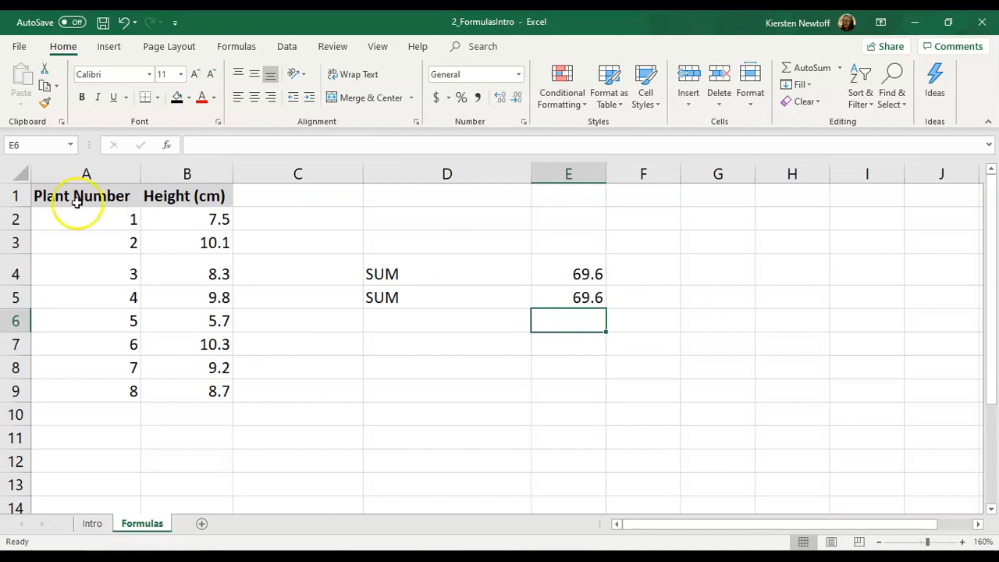
# Step: Set the height of plant 6 in cell B7 to 11.3
pyautogui.click(189, 349)
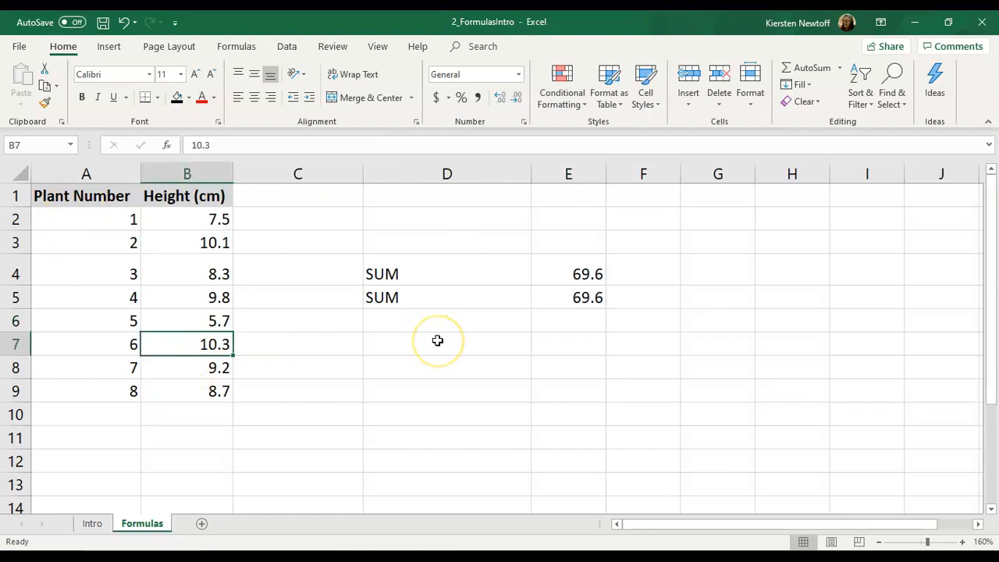
pyautogui.write('11.3')
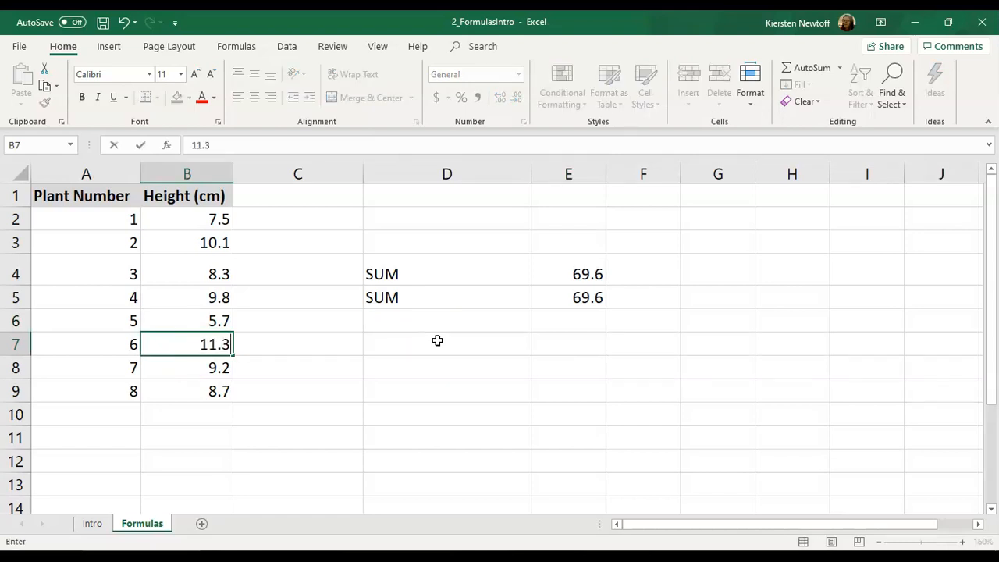
pyautogui.press('Return')
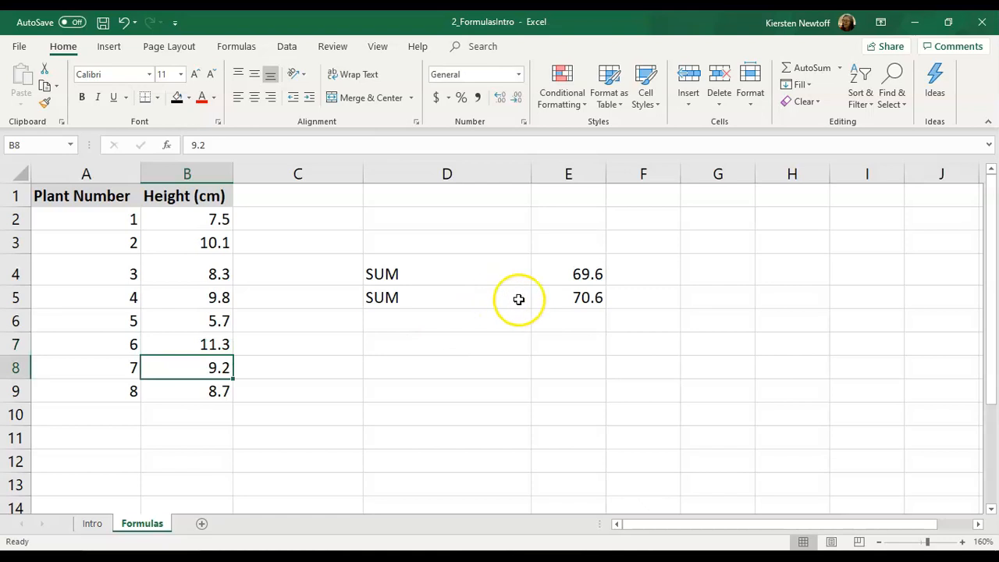
# Step: Compare the two SUM formulas and correct plant 6's height to 11.3 in the typed-number formula in E4
pyautogui.click(548, 295)
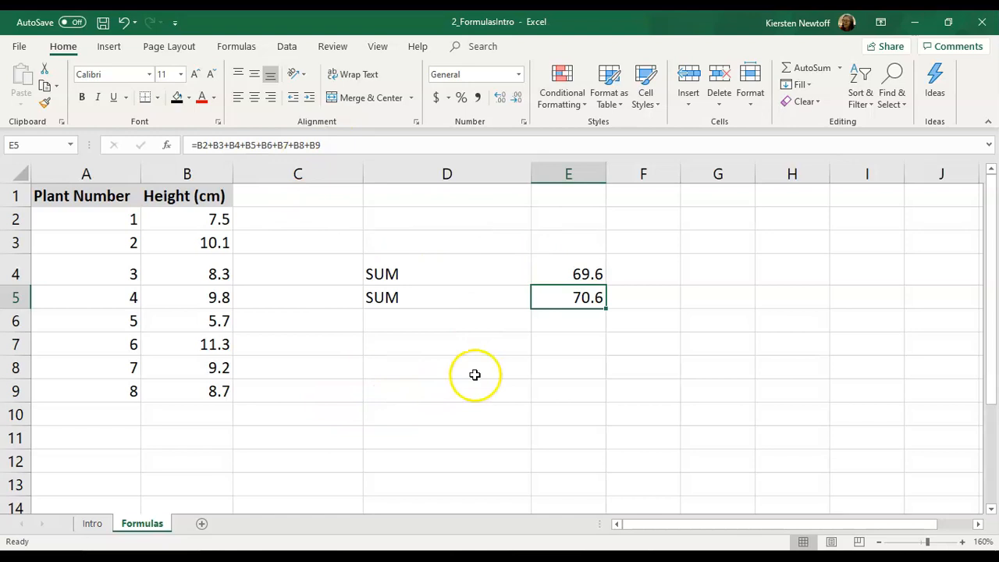
pyautogui.click(568, 273)
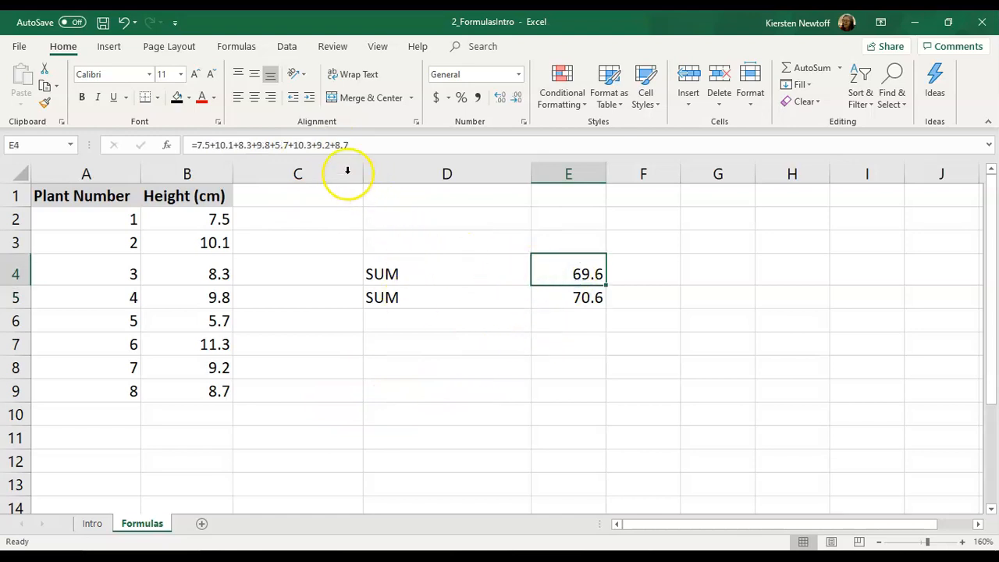
pyautogui.click(297, 146)
pyautogui.click(302, 145)
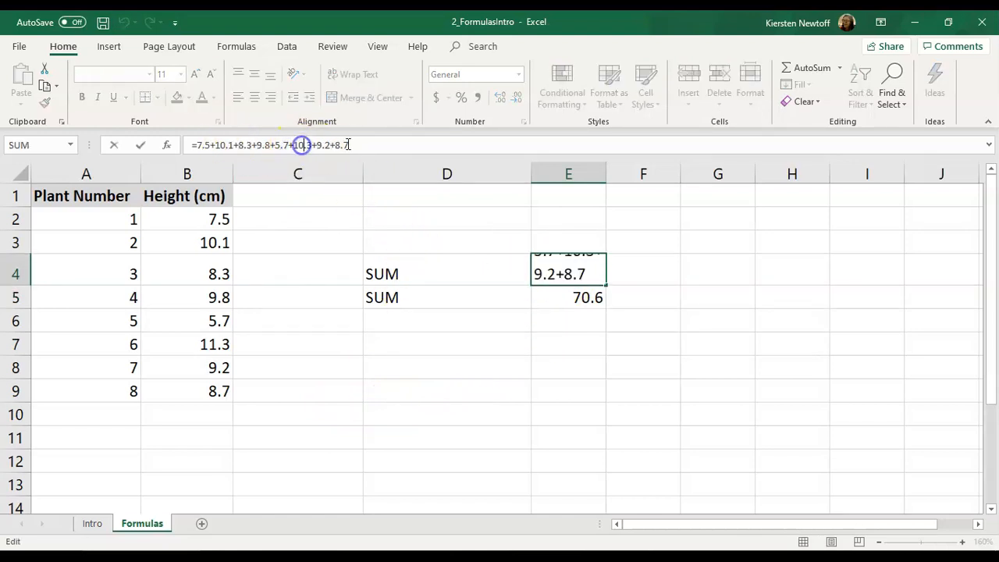
pyautogui.press('BackSpace')
pyautogui.write('1')
pyautogui.press('Return')
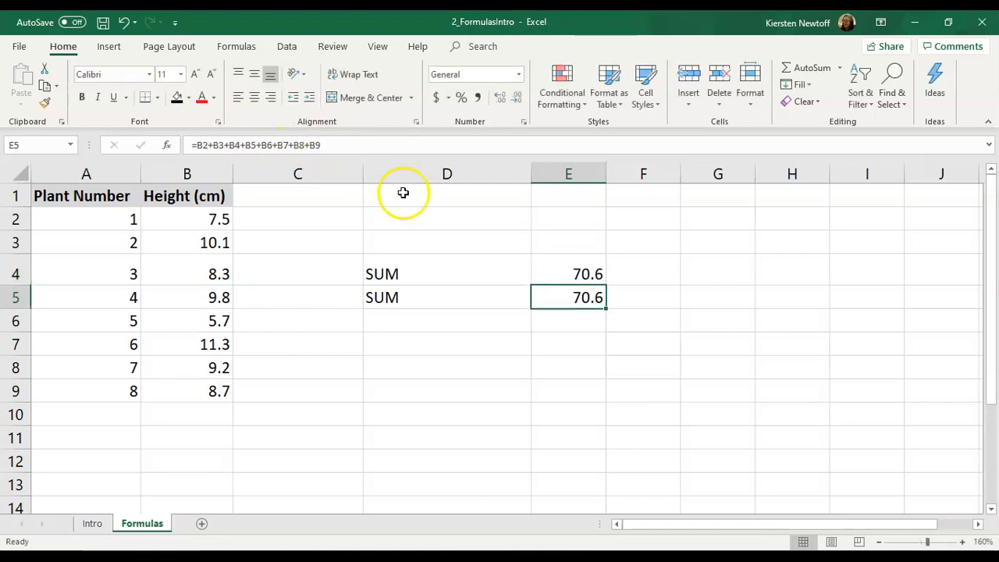
# Step: Enter the label COUNT in cell D7 and the value 8 beside it in E7
pyautogui.click(634, 297)
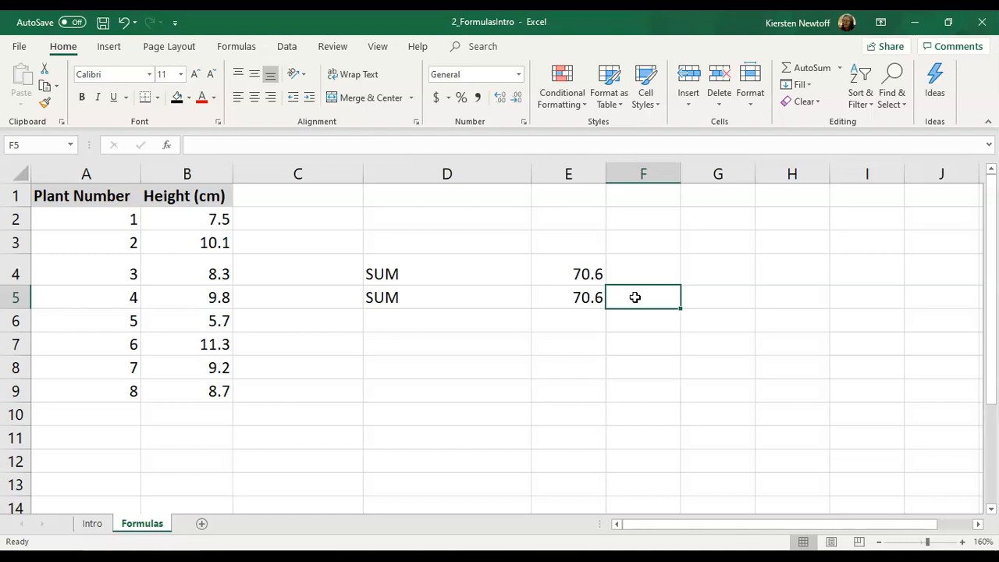
pyautogui.click(492, 335)
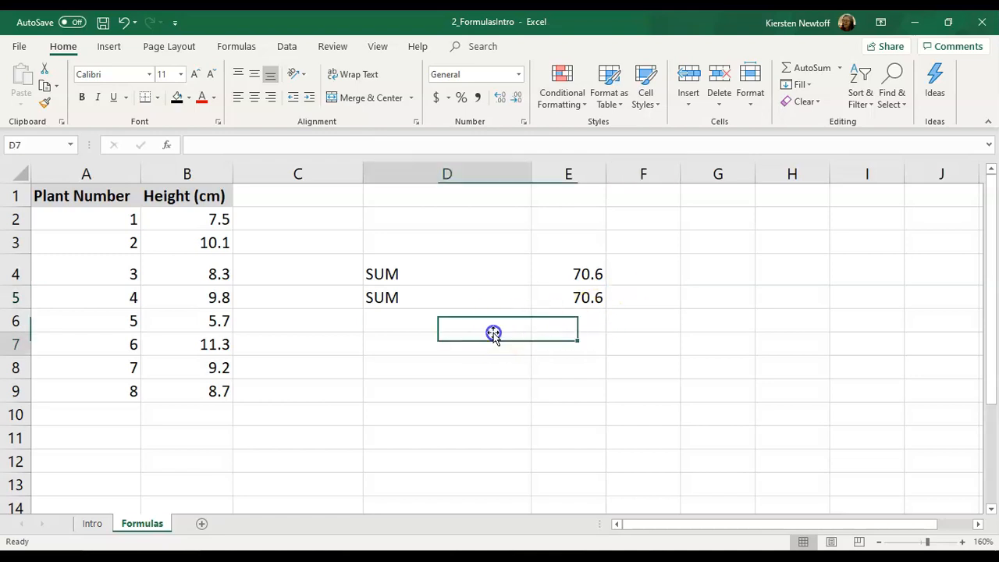
pyautogui.write('COU NT')
pyautogui.press('Tab')
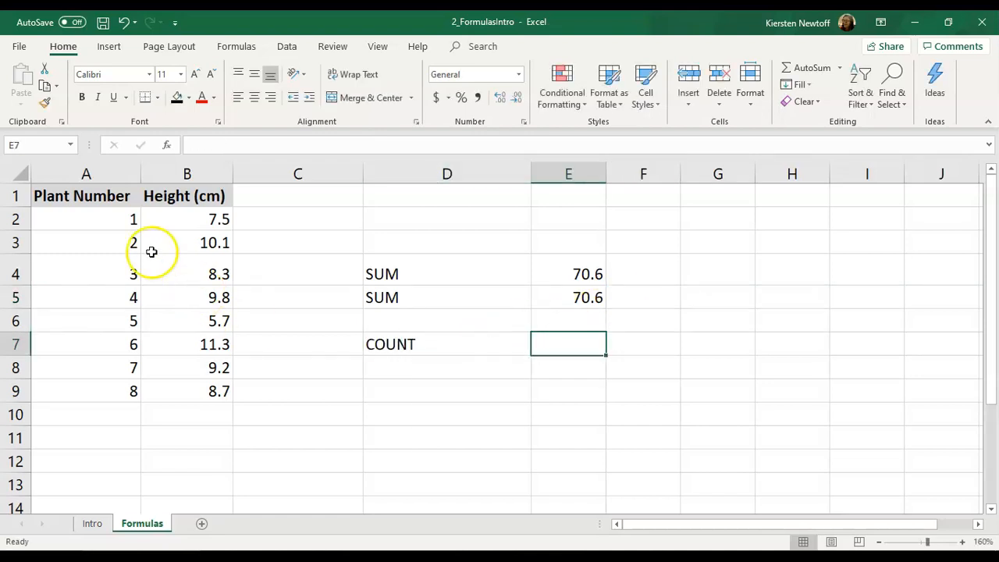
pyautogui.write('8')
pyautogui.press('Return')
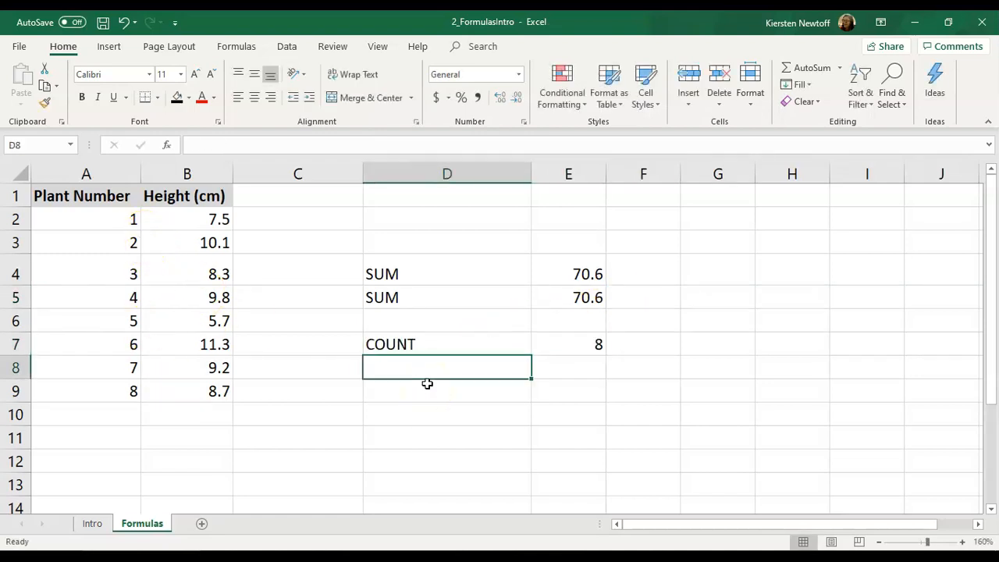
# Step: Enter the label MEAN in cell D8 and the formula =E5/8 beside it in E8
pyautogui.write('MEAN')
pyautogui.press('Tab')
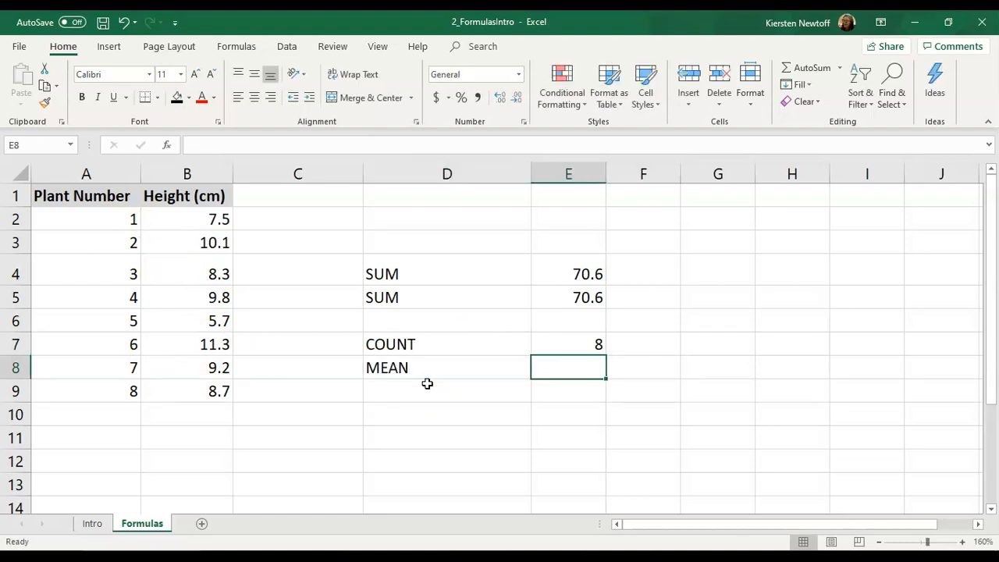
pyautogui.write('=')
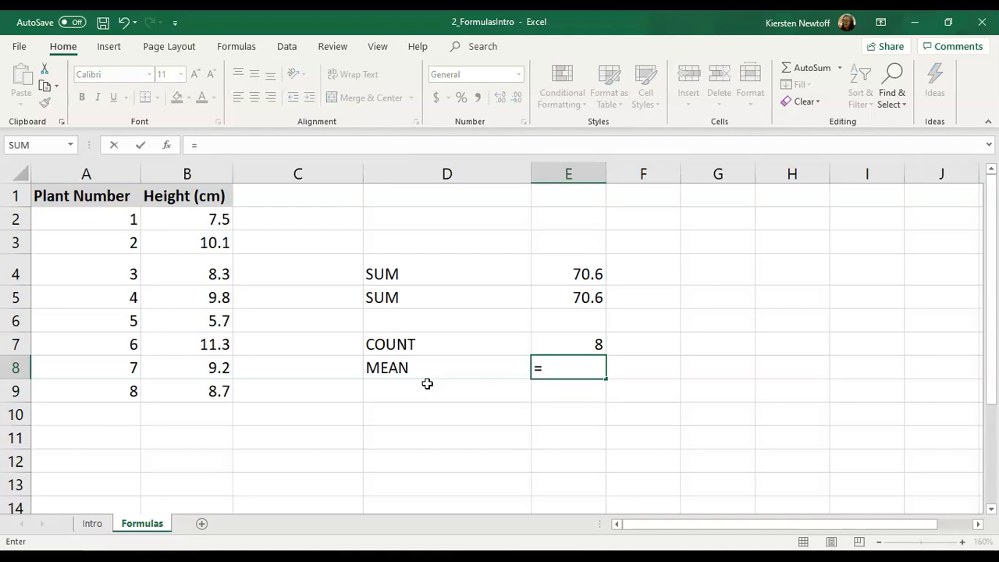
pyautogui.click(581, 298)
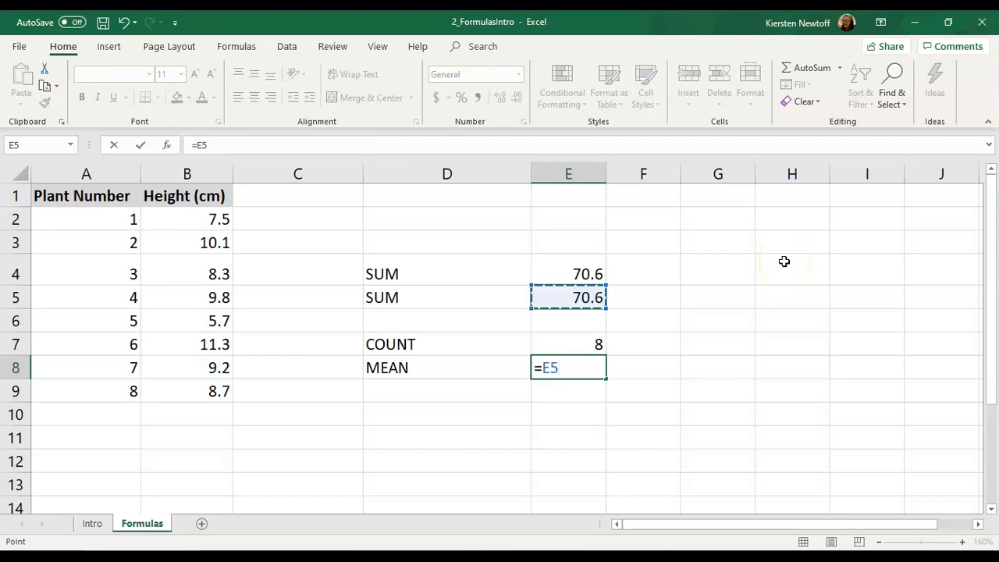
pyautogui.write('/8')
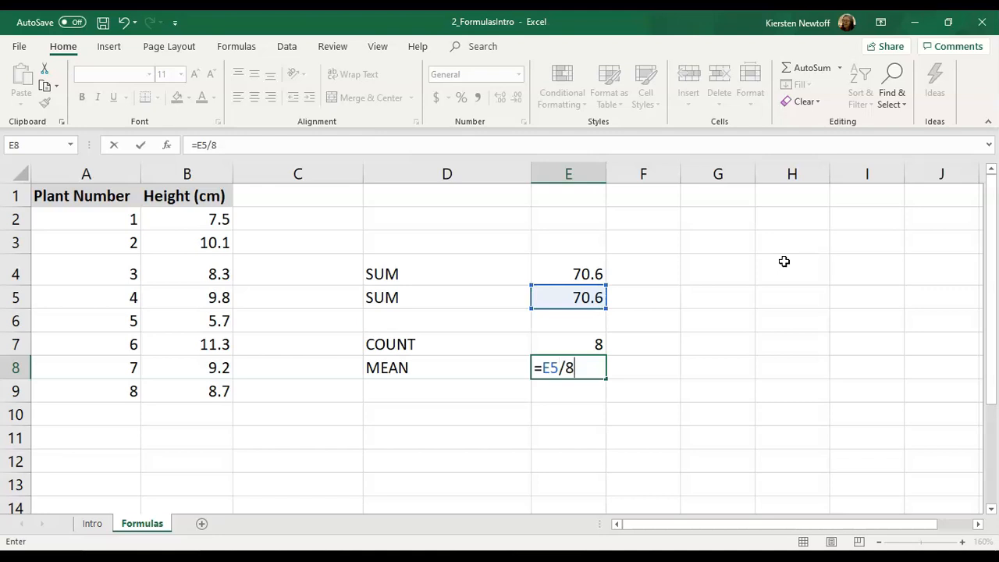
pyautogui.press('Return')
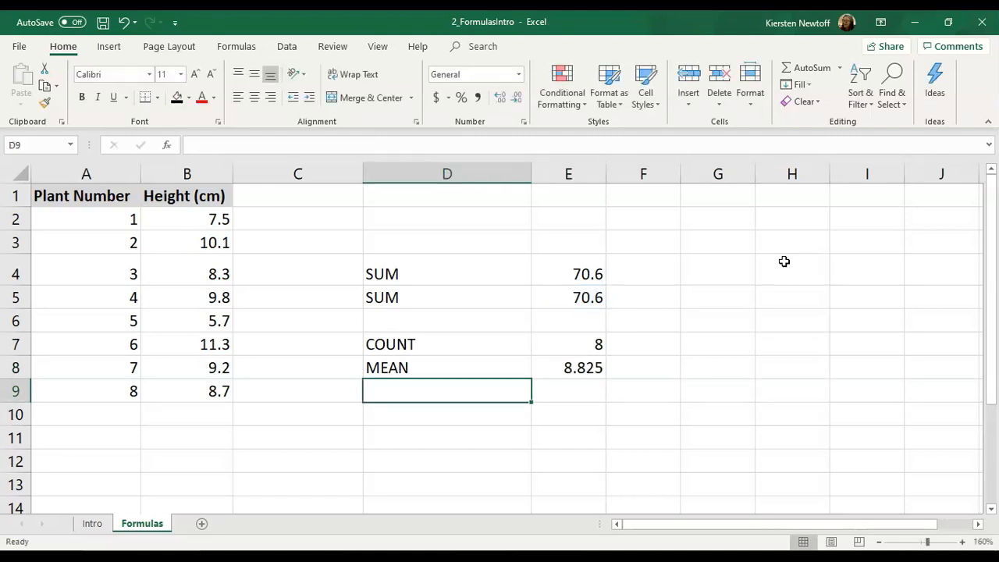
# Step: Calculate the mean in cell E9 using only cell references, with the formula =E5/E7
pyautogui.press('Right')
pyautogui.write('=')
pyautogui.click(592, 298)
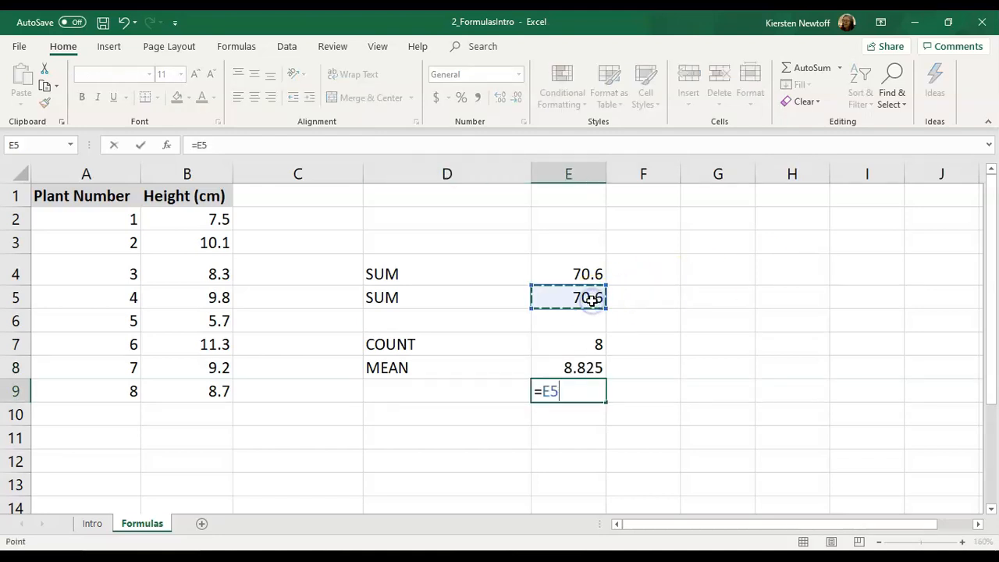
pyautogui.write('/')
pyautogui.click(570, 344)
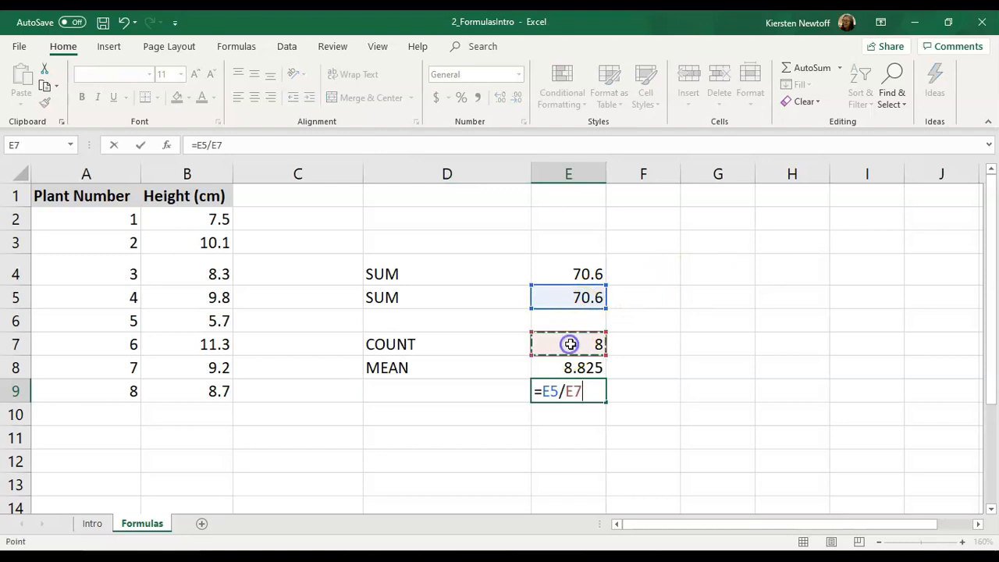
pyautogui.press('Return')
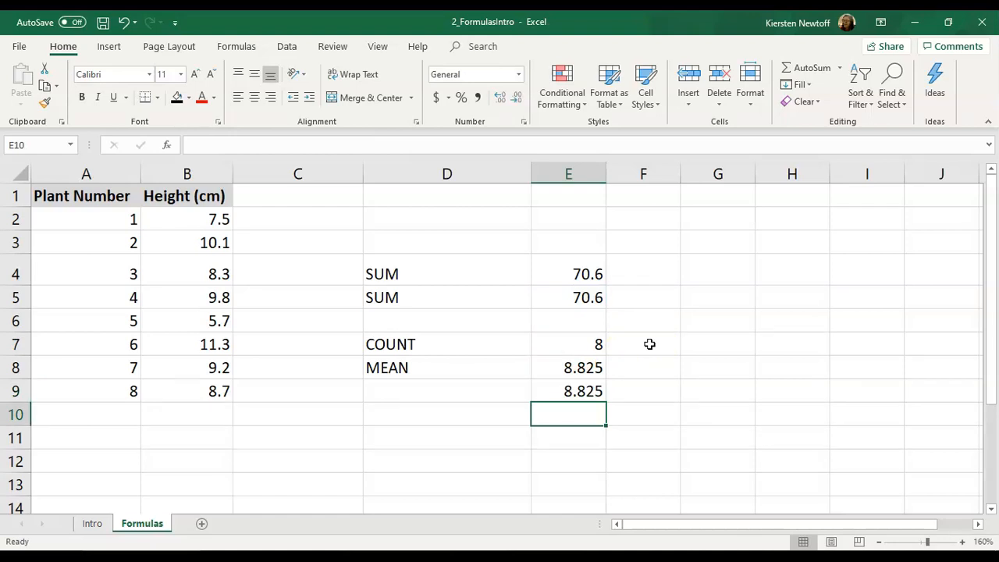
# Step: Set the height of plant 1 in cell B2 to 17.5
pyautogui.click(226, 220)
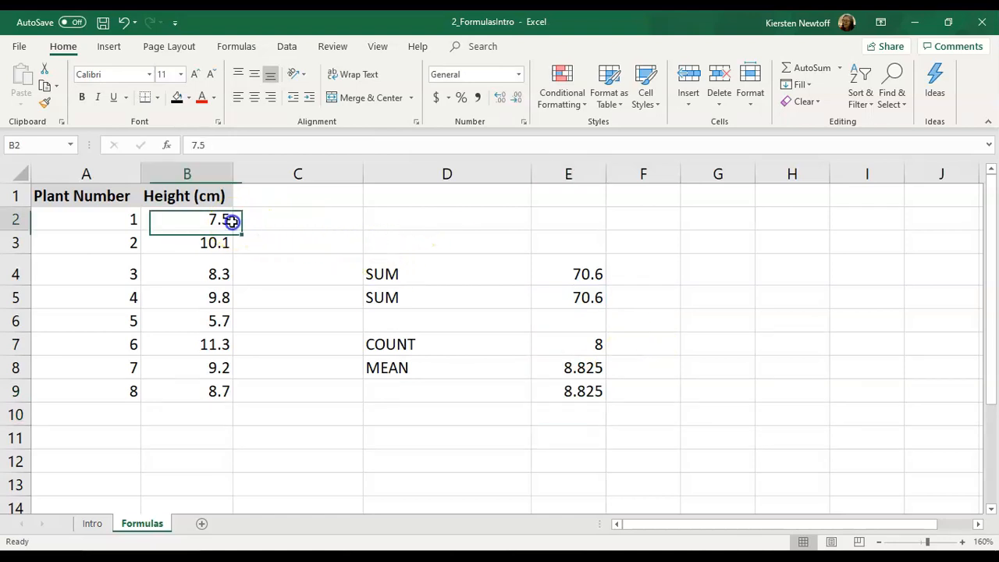
pyautogui.write('17.5')
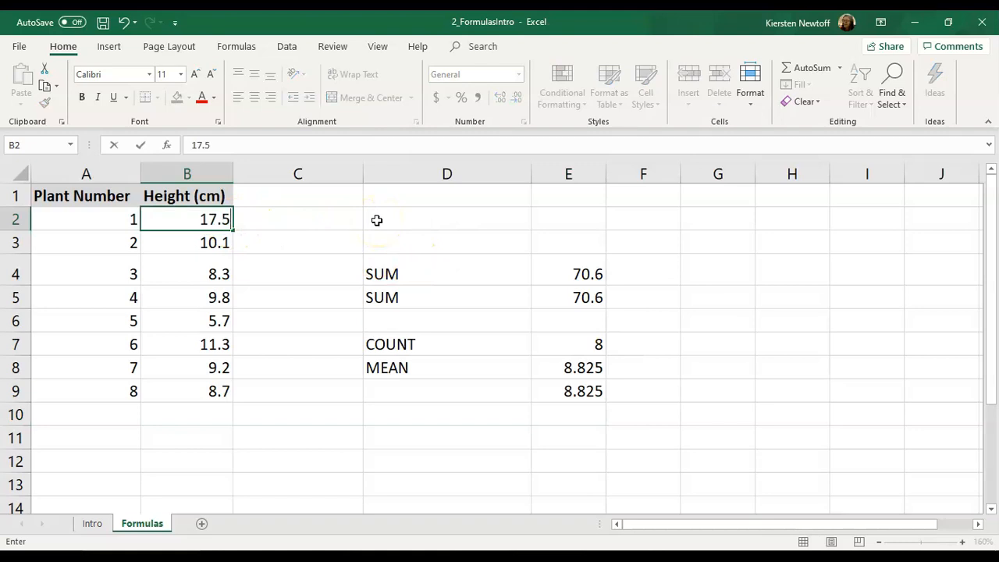
pyautogui.press('Return')
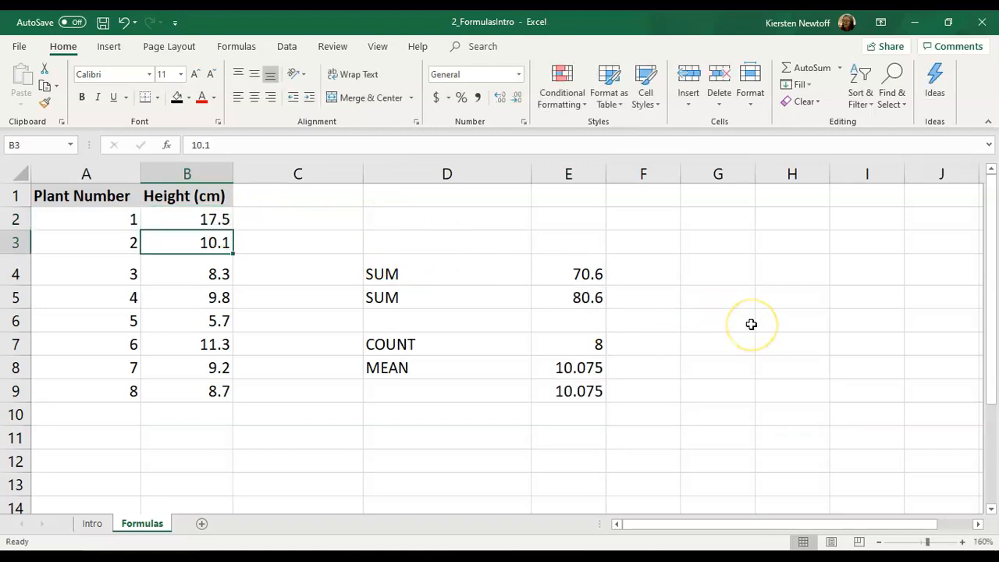
# Step: Set the COUNT value in cell E7 to 7
pyautogui.click(584, 336)
pyautogui.write('7')
pyautogui.press('Return')
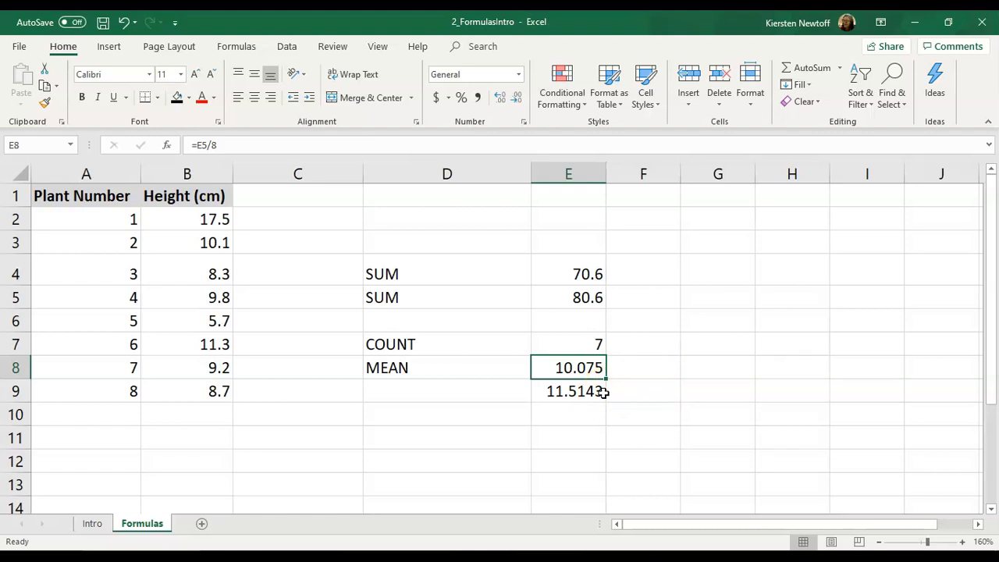
# Step: Examine the formulas in cells E8 and E5 in edit mode, with their cell references colour-coded on the sheet
pyautogui.click(245, 141)
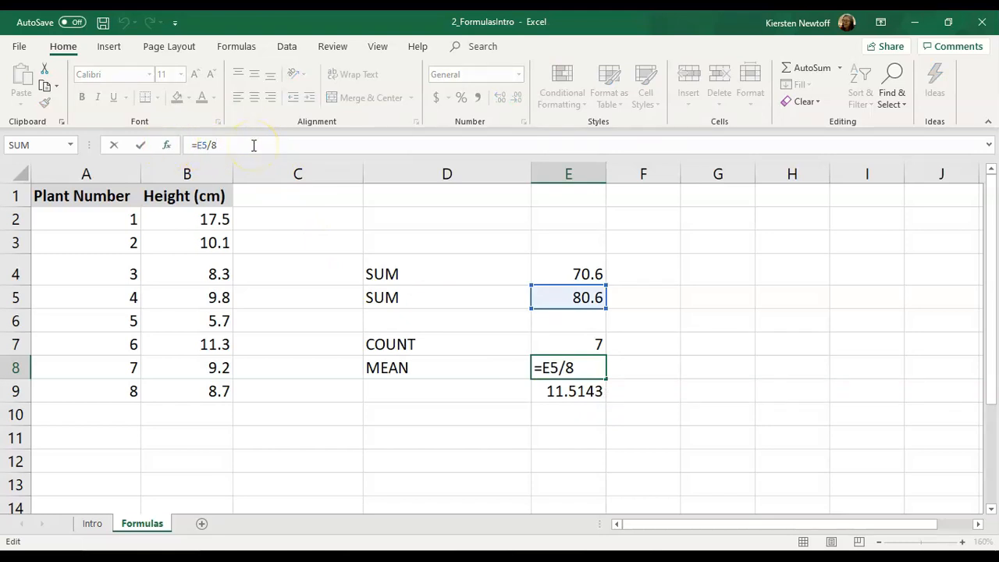
pyautogui.press('Return')
pyautogui.click(564, 370)
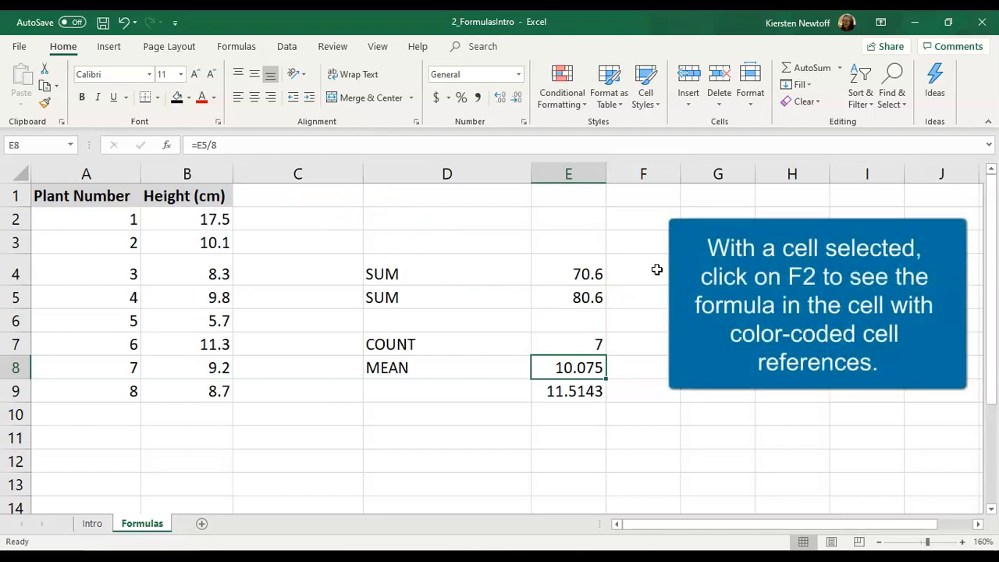
pyautogui.press('F2')
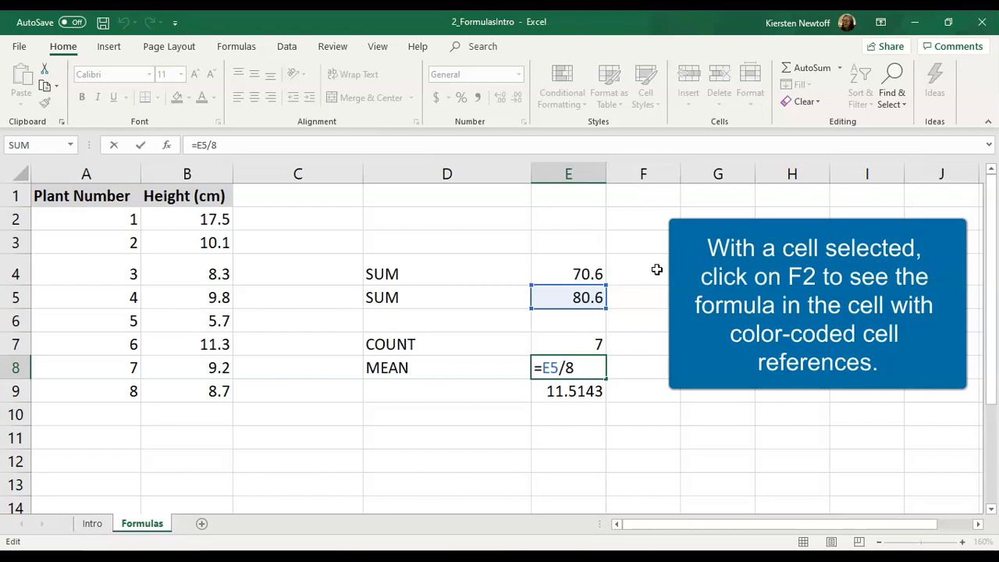
pyautogui.press('Return')
pyautogui.click(584, 293)
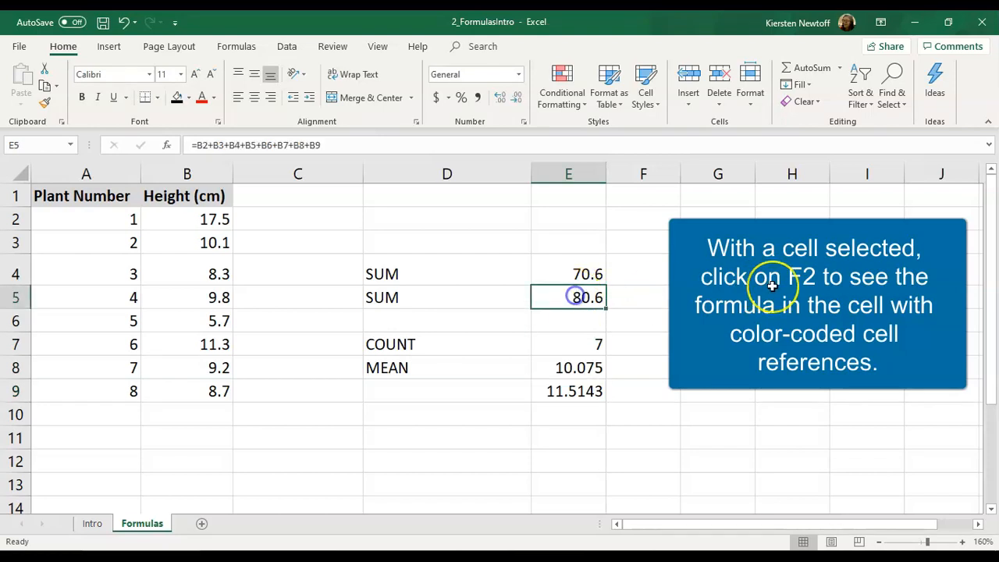
pyautogui.press('F2')
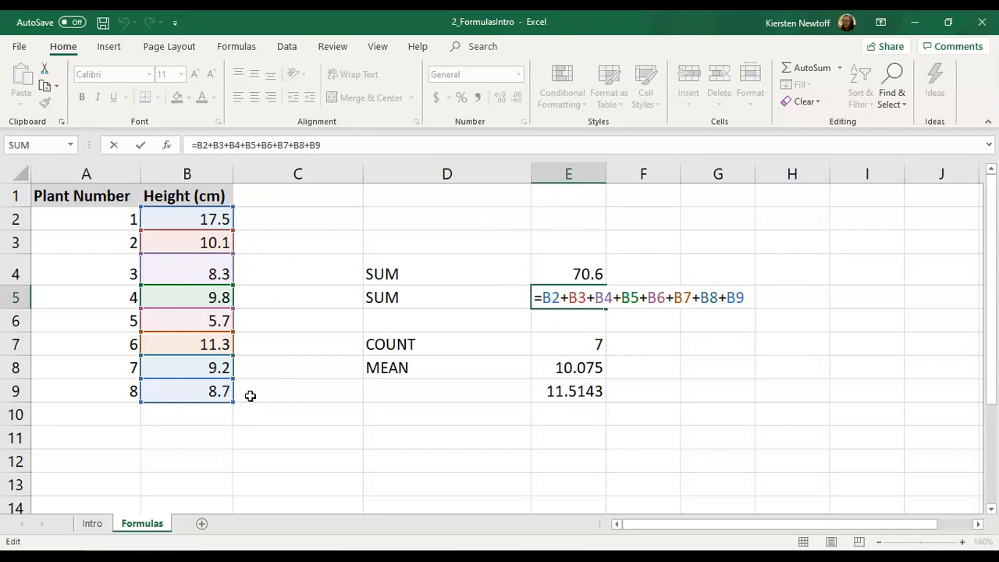
pyautogui.press('Return')
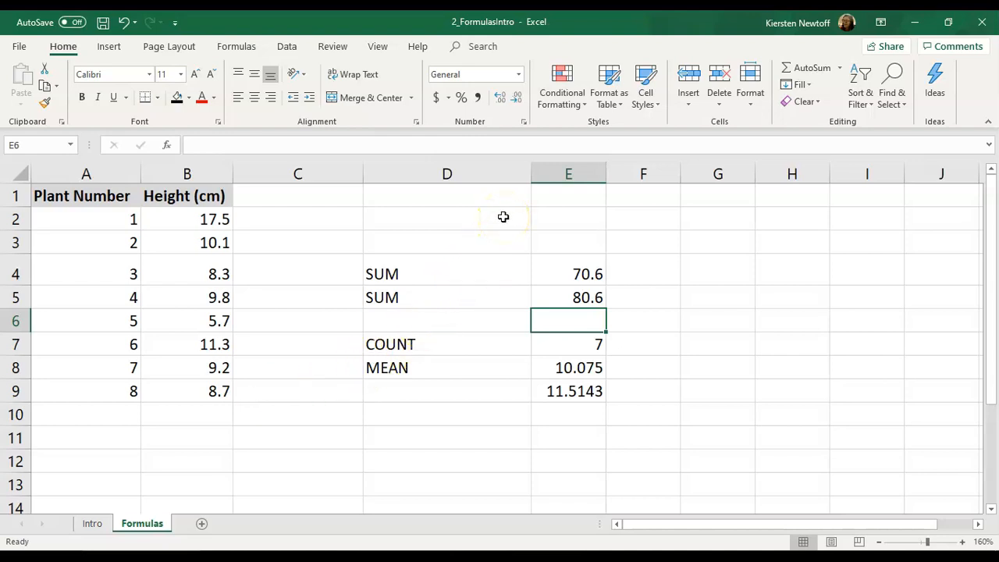
# Step: Enter the addition formula =1+3 in cell E2
pyautogui.click(569, 217)
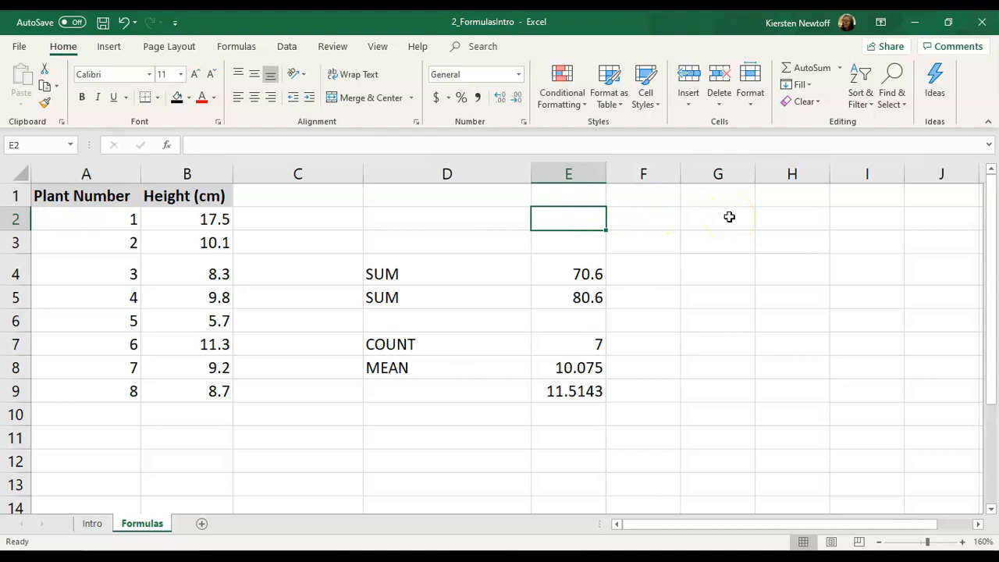
pyautogui.write('+')
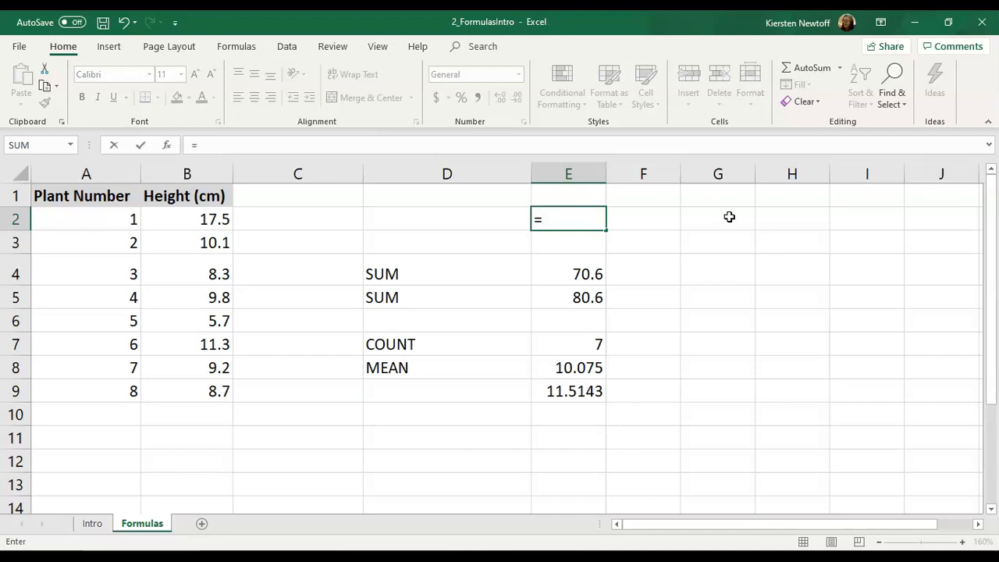
pyautogui.write('+')
pyautogui.press('BackSpace')
pyautogui.write('1+3')
pyautogui.press('Return')
# Step: Enter the division formula =18/2 in cell G2 and the multiplication formula =78*91 in cell G3
pyautogui.click(729, 217)
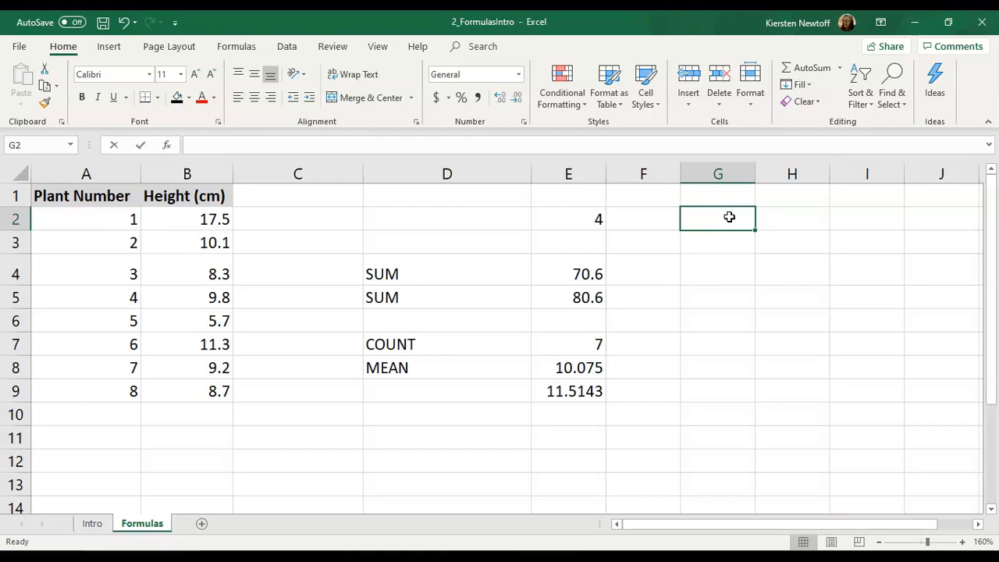
pyautogui.write('=18/2')
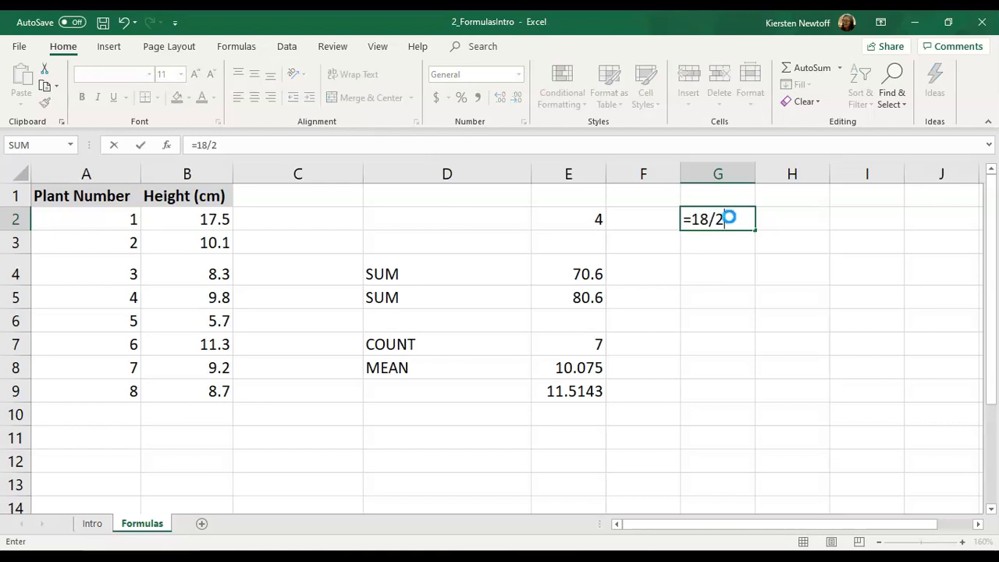
pyautogui.press('Return')
pyautogui.write('=7')
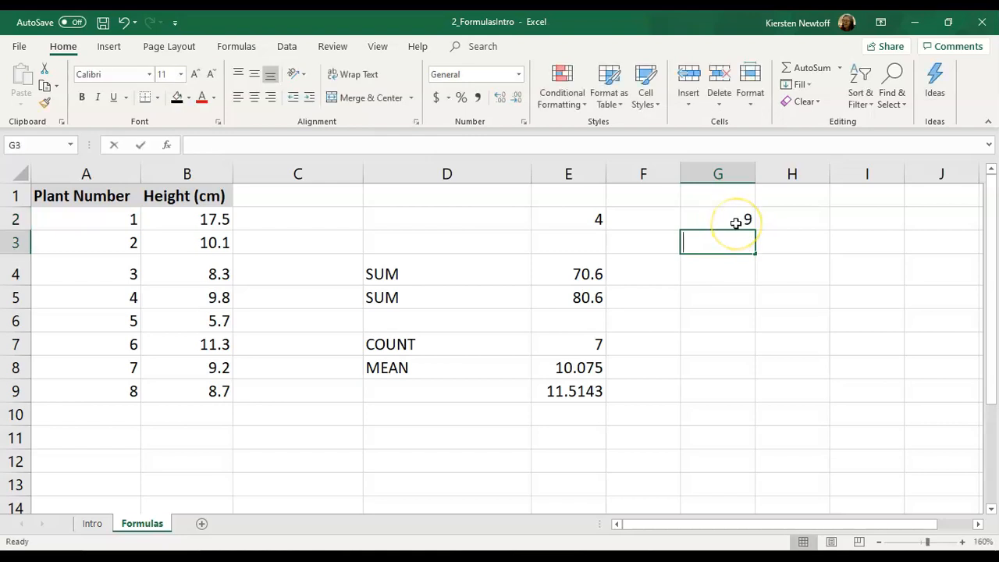
pyautogui.write('8*91')
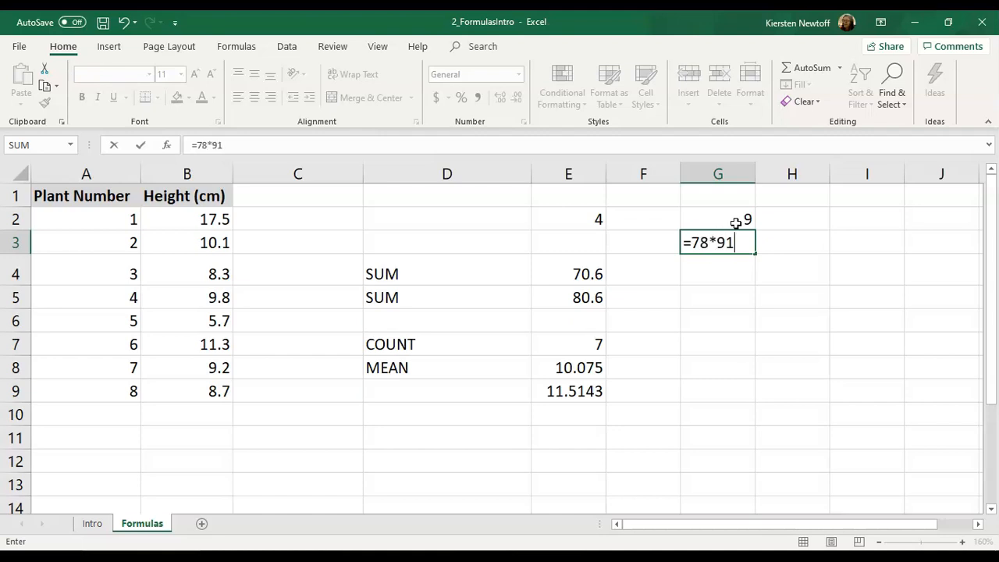
pyautogui.press('Return')
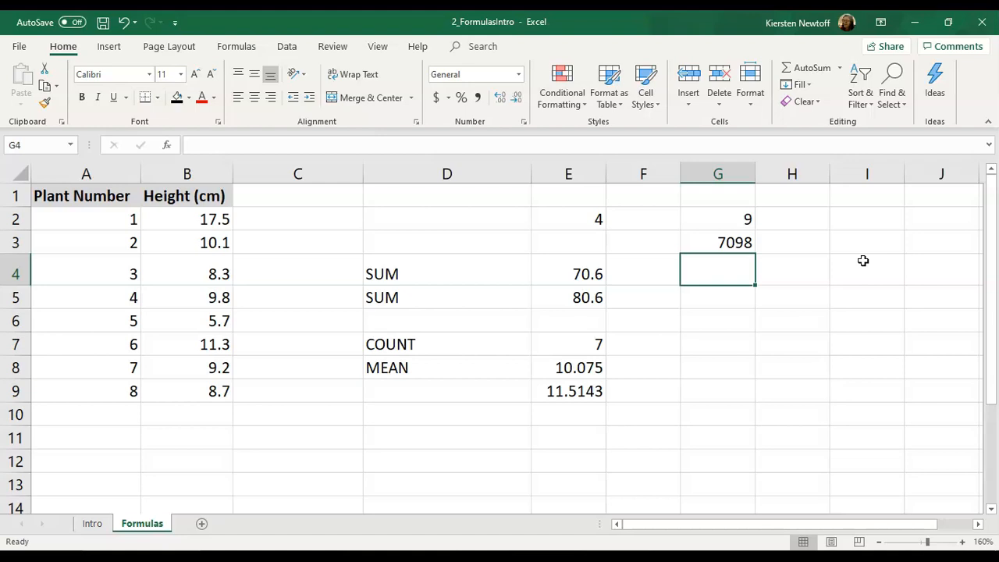
# Step: Enter the formula =2+3*4 in cell G4, combining addition and multiplication without parentheses
pyautogui.write('=')
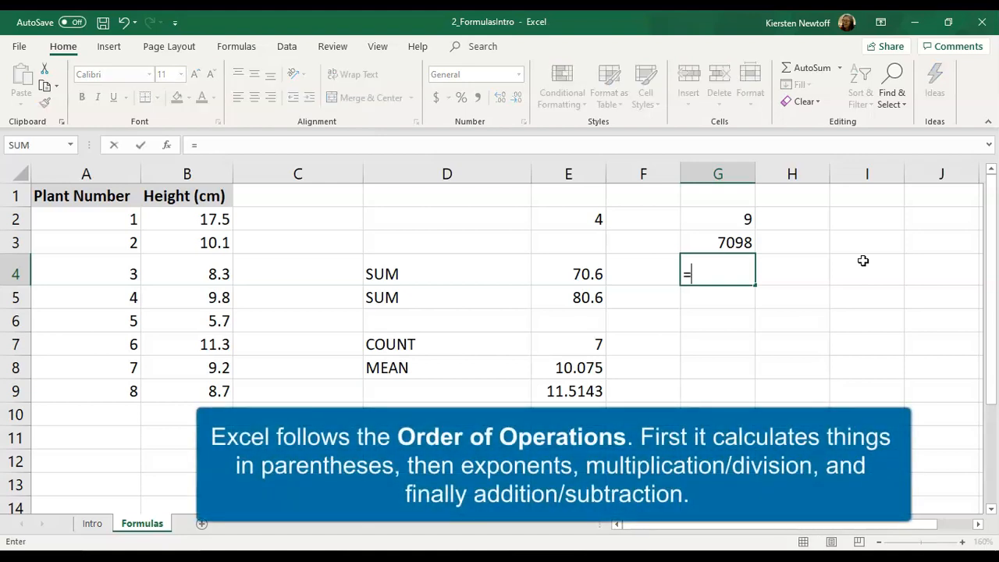
pyautogui.write('2+3*4')
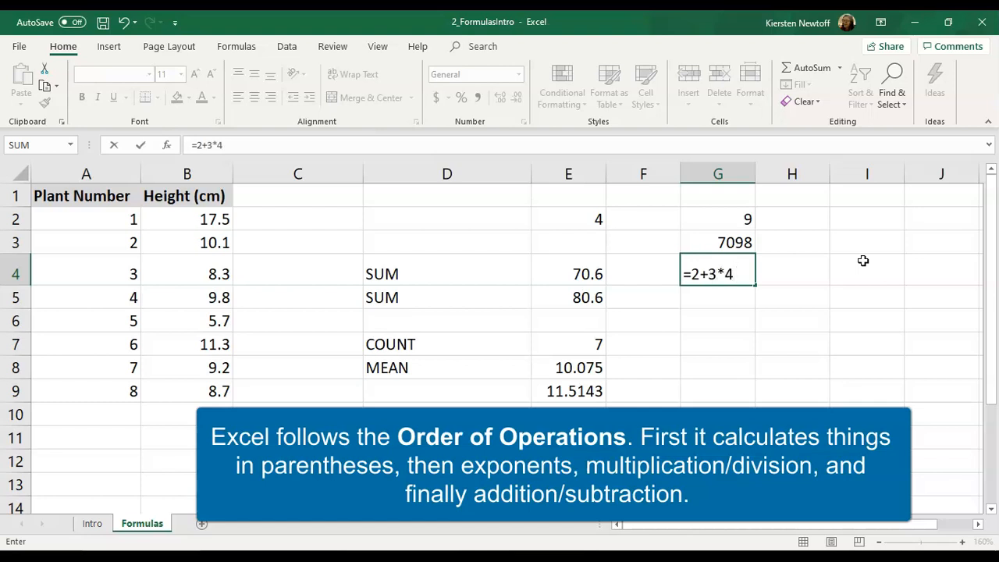
pyautogui.press('Return')
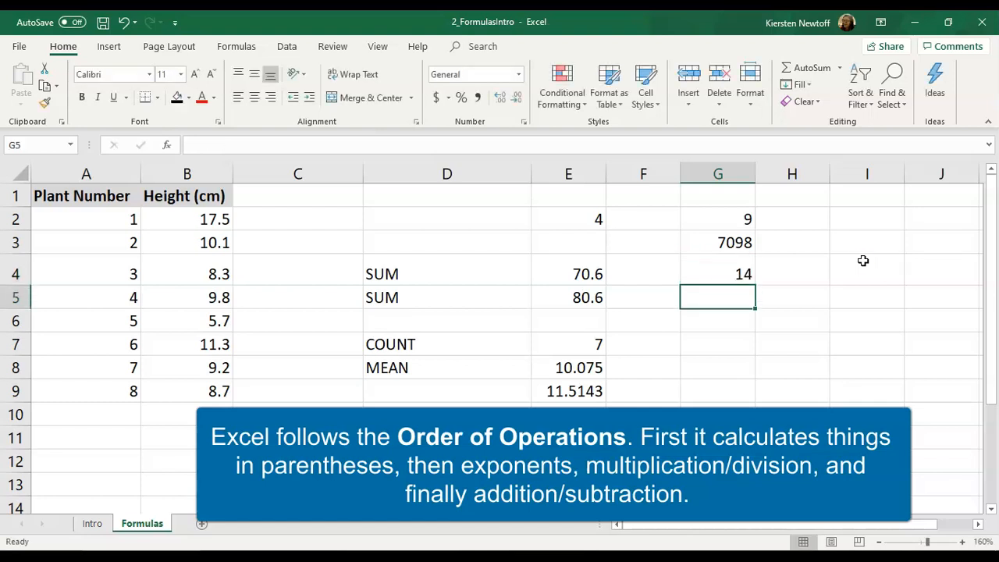
# Step: Add parentheses around the addition in cell G4 so that the formula reads =(2+3)*4
pyautogui.press('Up')
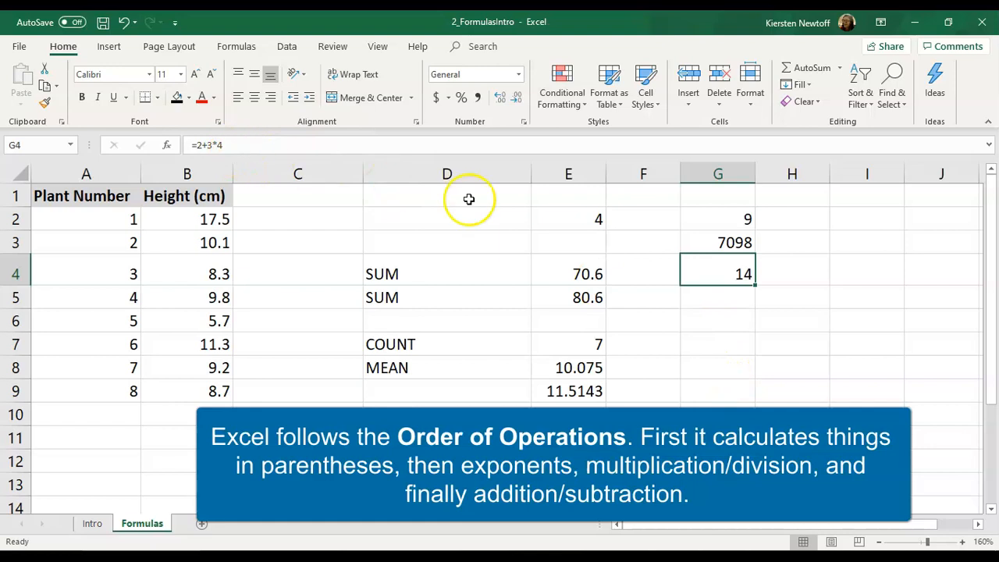
pyautogui.click(205, 145)
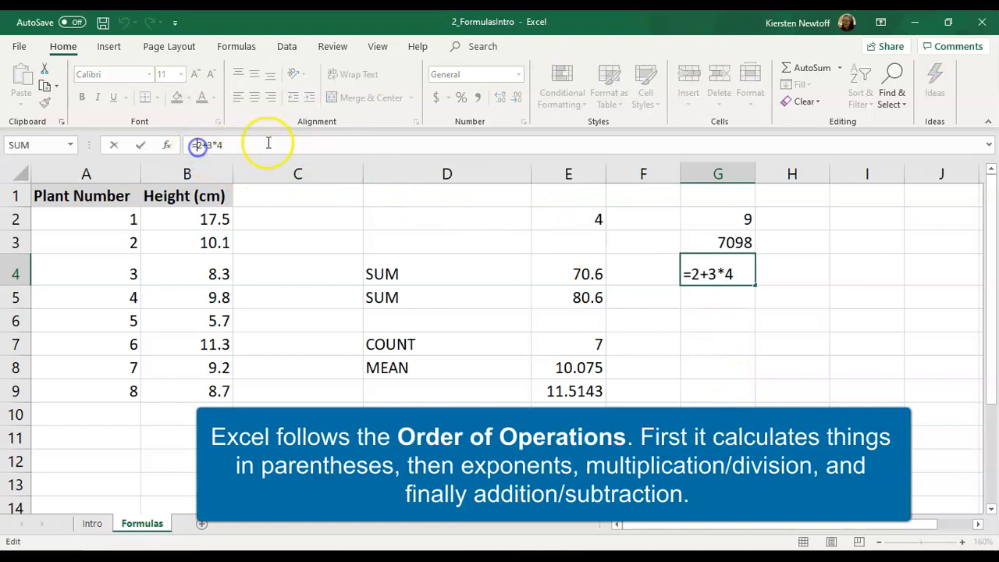
pyautogui.write('(')
pyautogui.click(218, 143)
pyautogui.write(')')
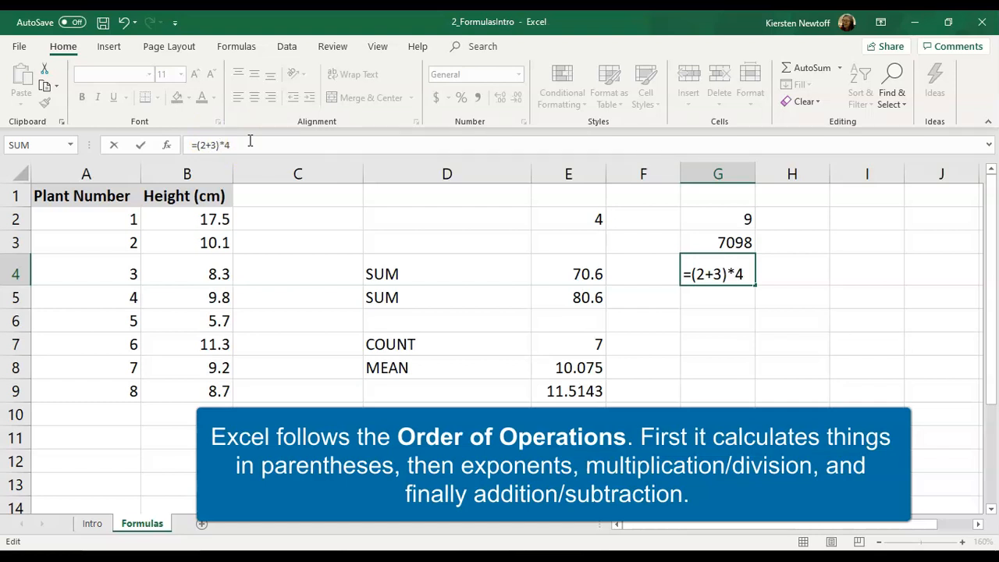
pyautogui.press('Return')
pyautogui.click(710, 271)
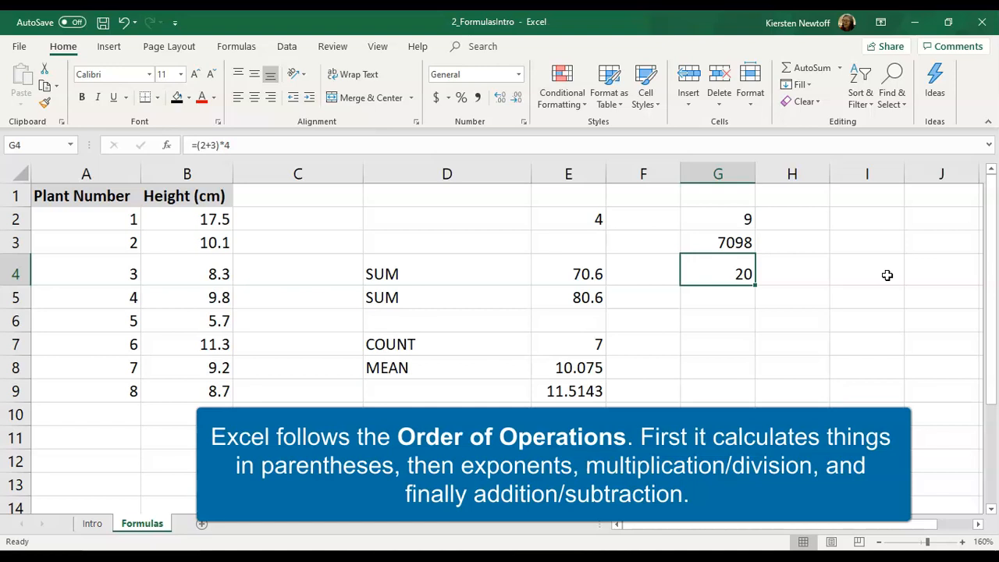
# Step: Enter the exponent formula =2^3 in cell G5
pyautogui.press('Down')
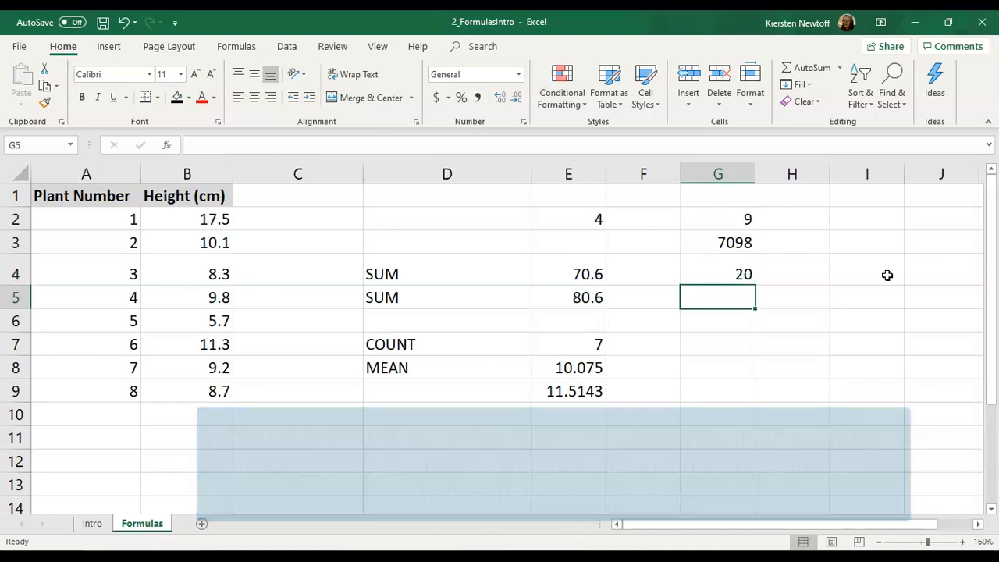
pyautogui.write('=2')
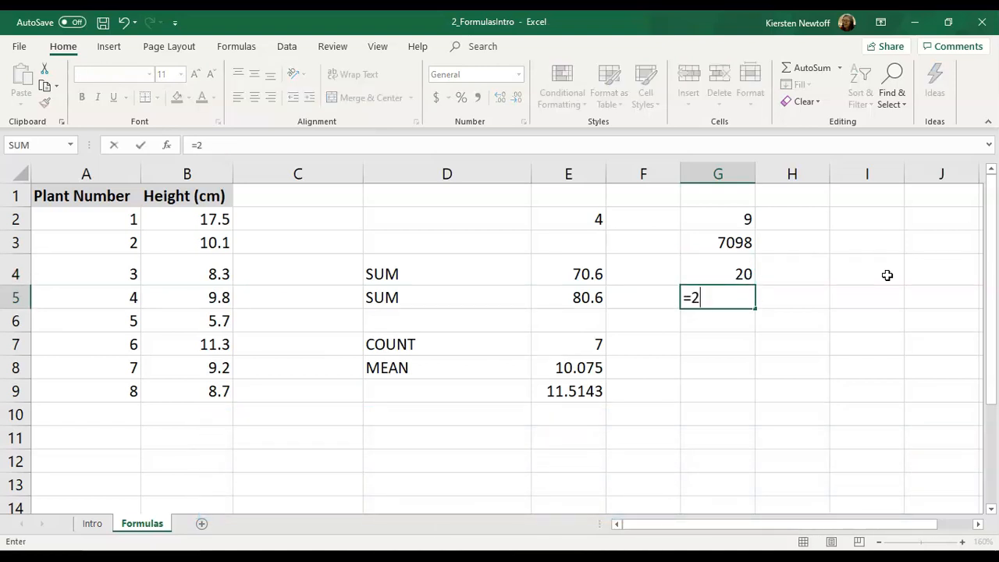
pyautogui.write('^3')
pyautogui.press('Return')
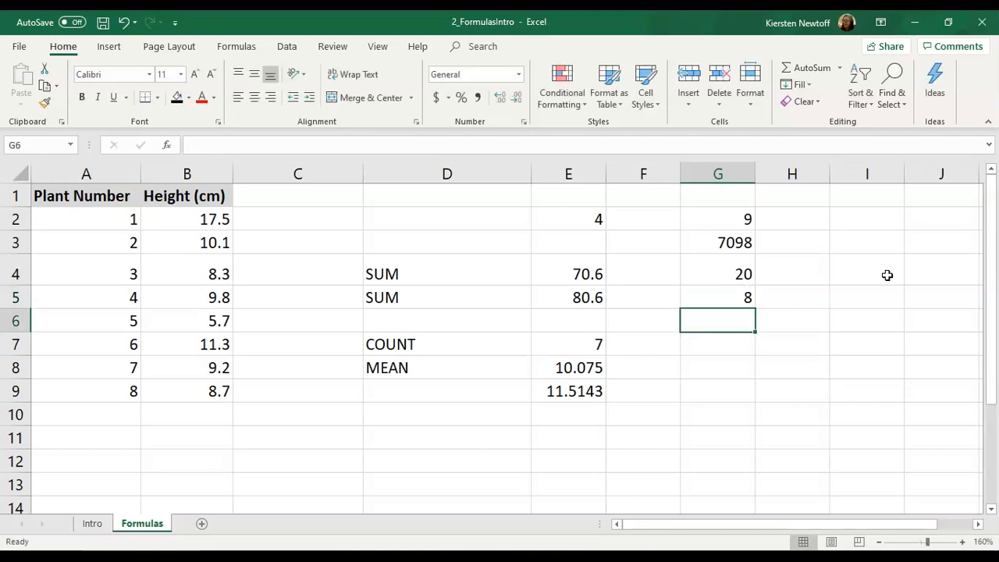